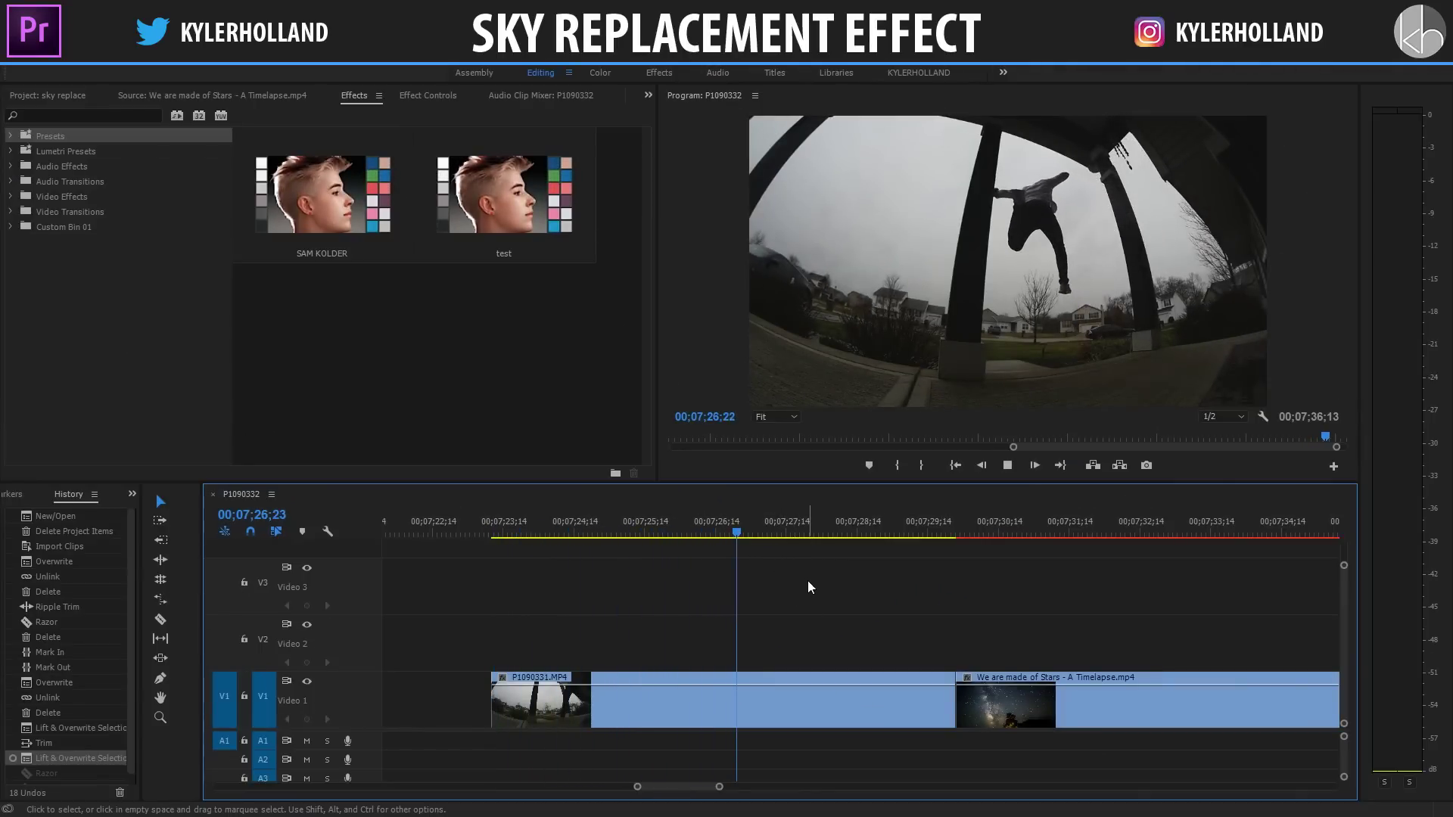
- Pause playback mid-jump and select the P1090331.MP4 clip on V1
key(space)
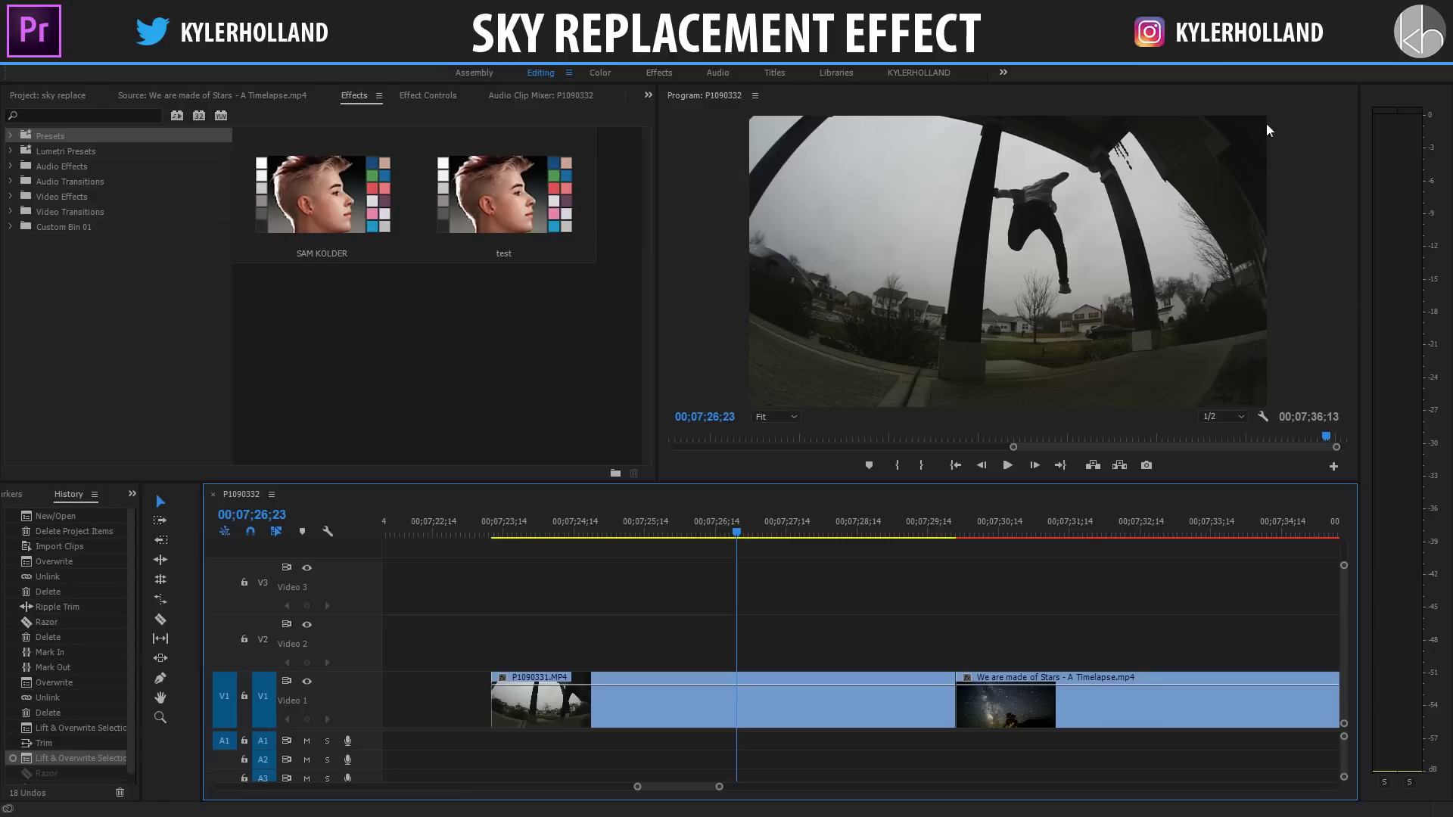
click(802, 690)
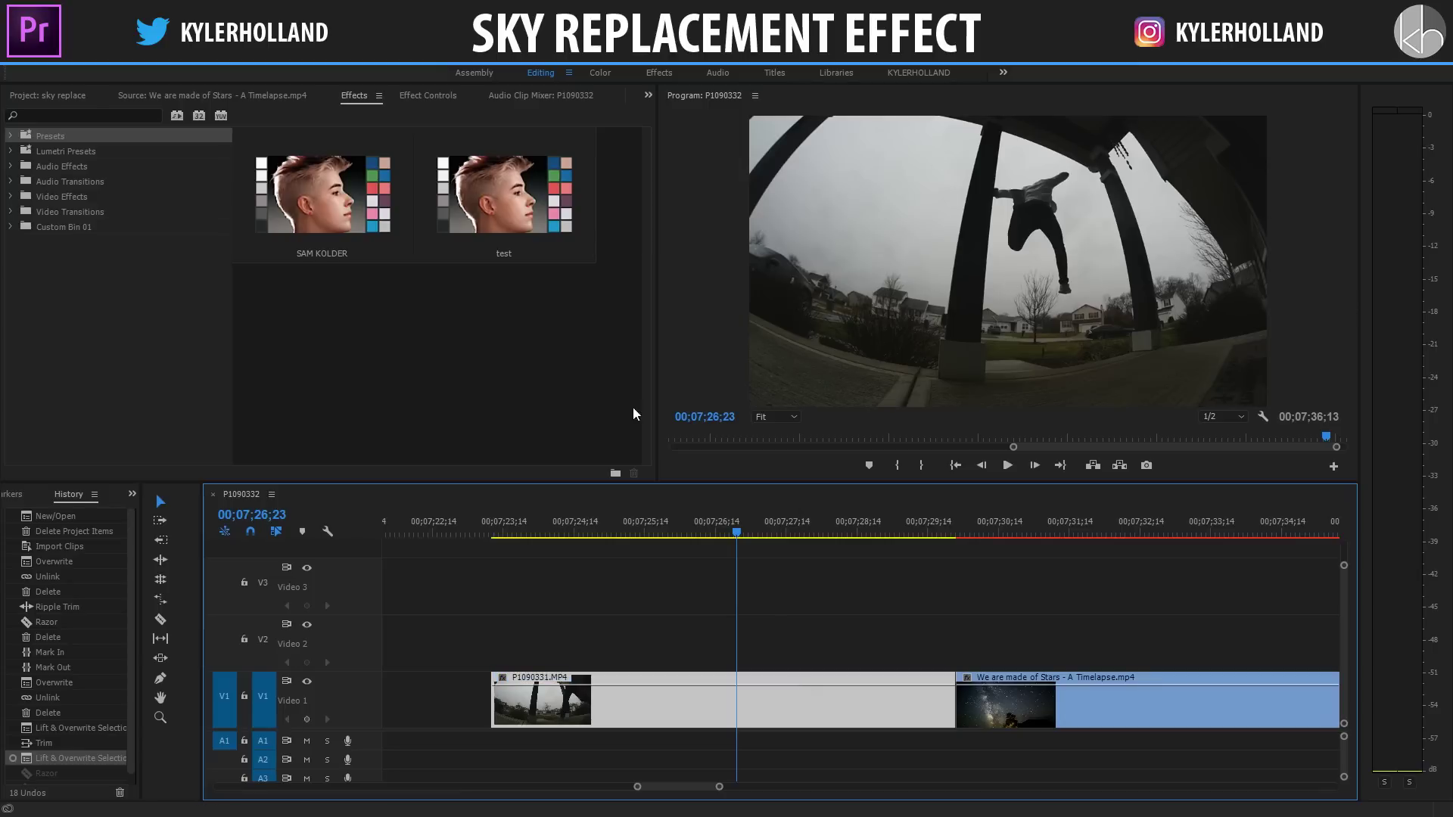
- In the Color workspace, set Lumetri Highlights to 52.2 and Shadows to -54.3
click(606, 74)
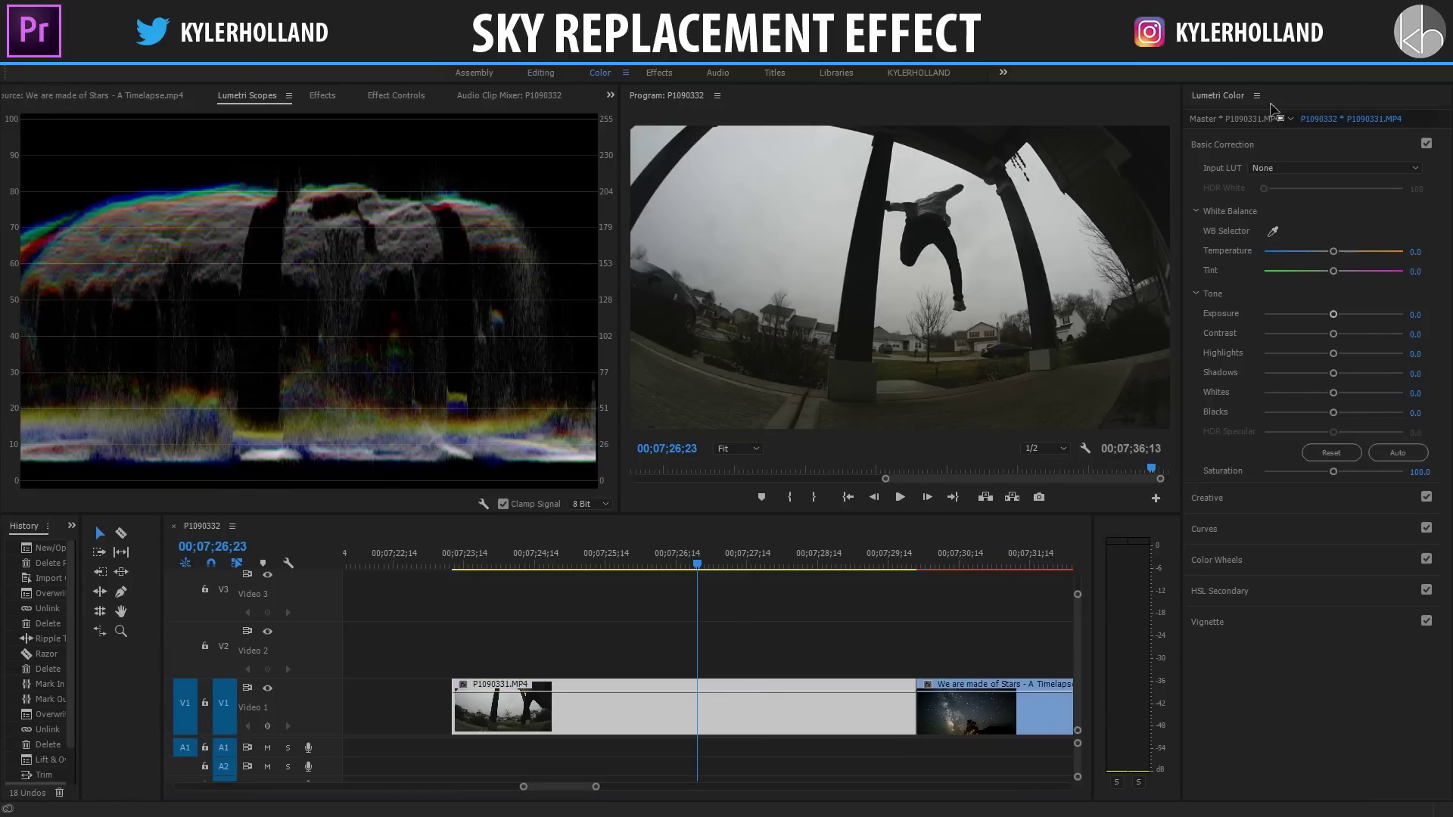
drag(1334, 353, 1370, 354)
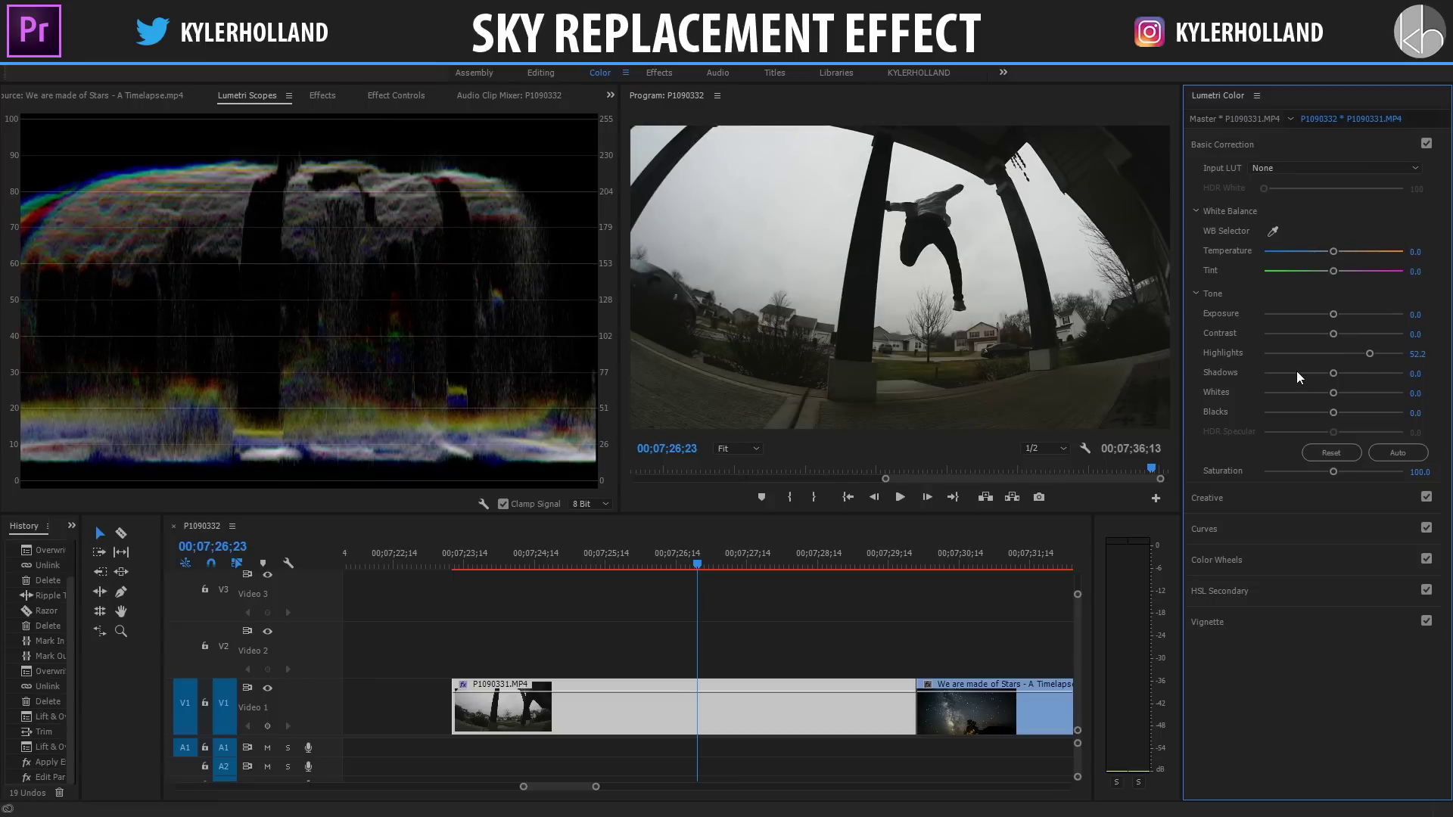
click(1296, 373)
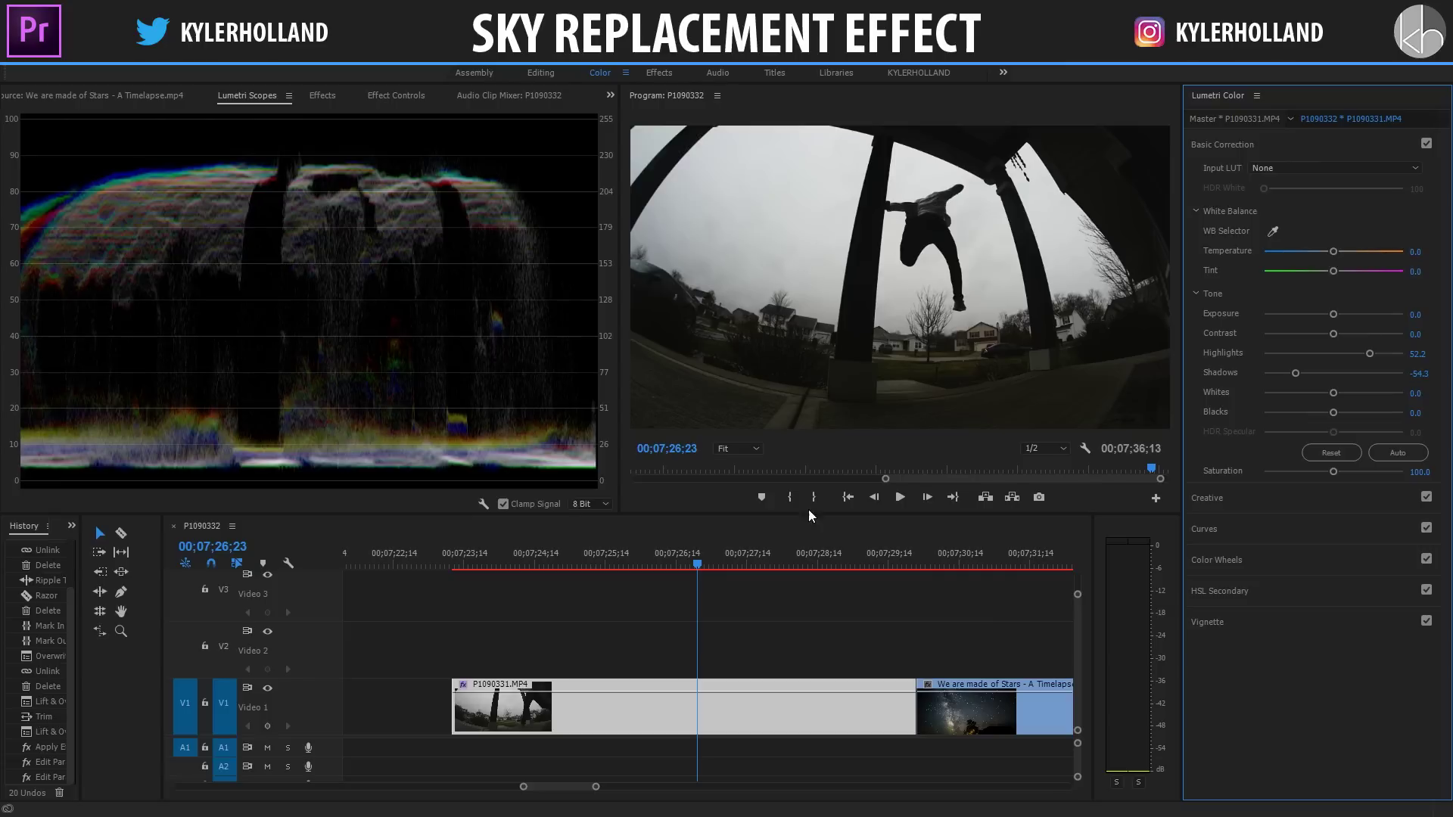
click(703, 701)
drag(684, 566, 655, 565)
- Razor the parkour clip where the jump begins, then split it with Ctrl+K where it ends
key(c)
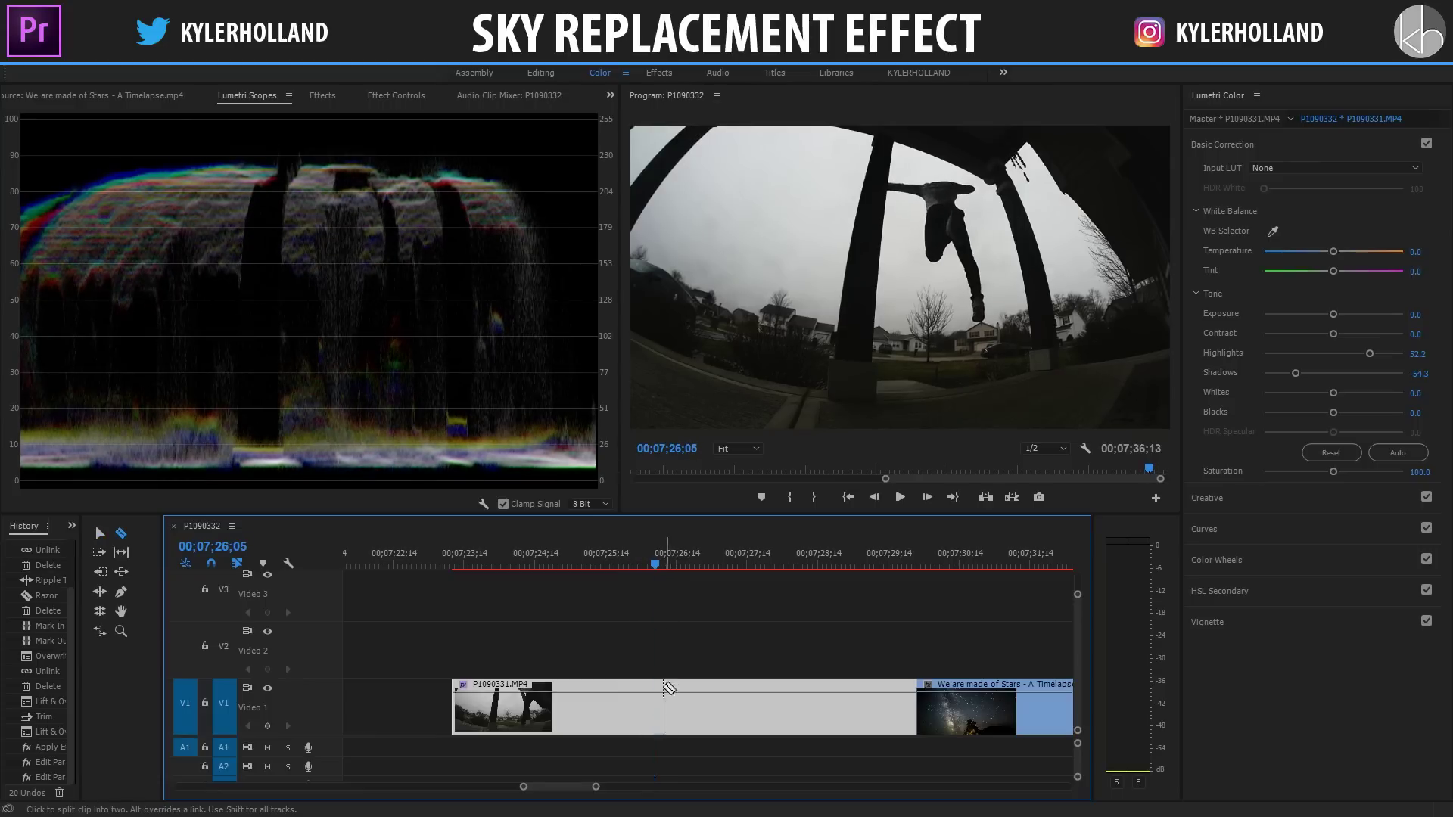
click(665, 697)
key(v)
click(666, 564)
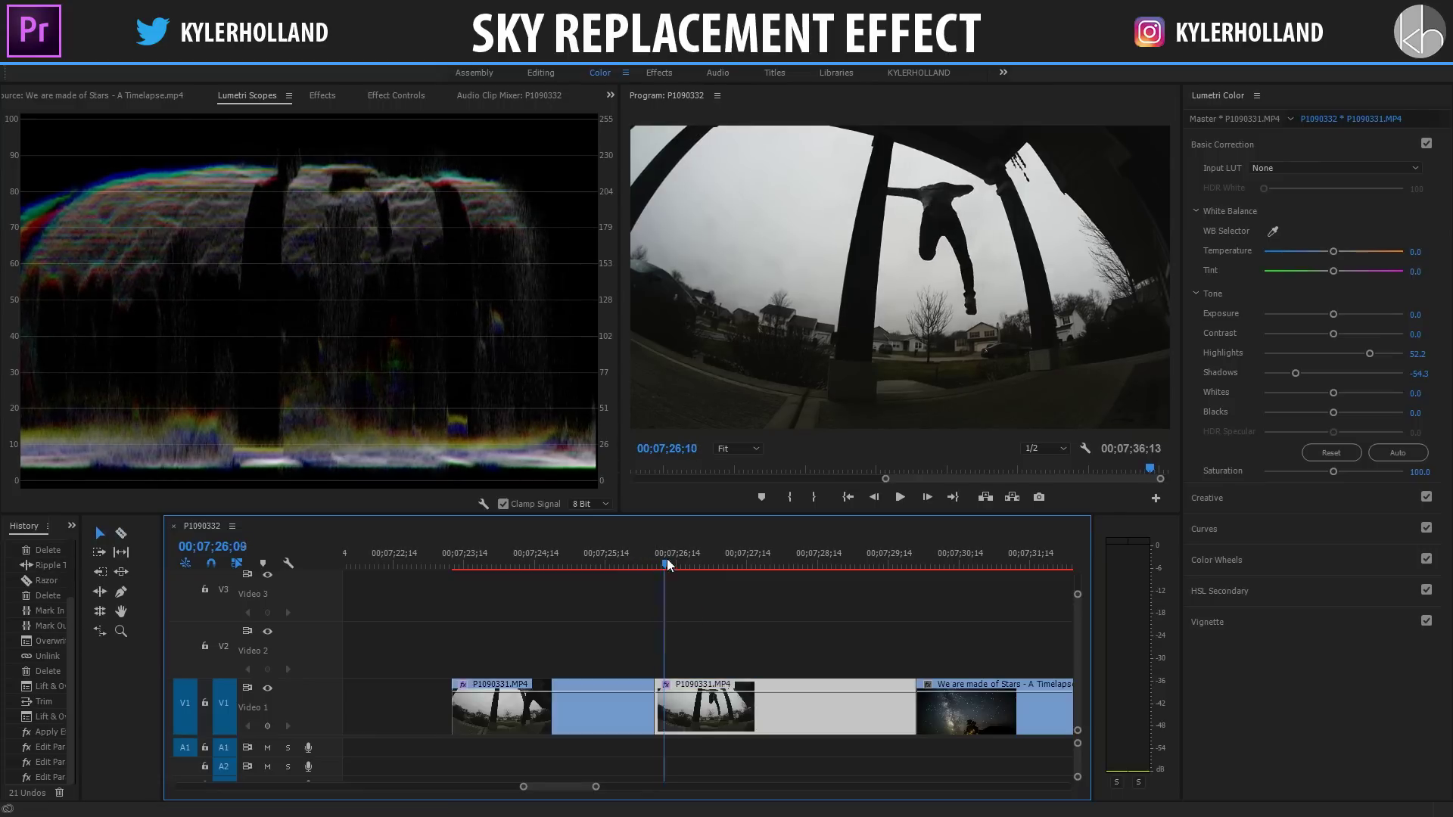
drag(666, 564, 782, 553)
key(ctrl+k)
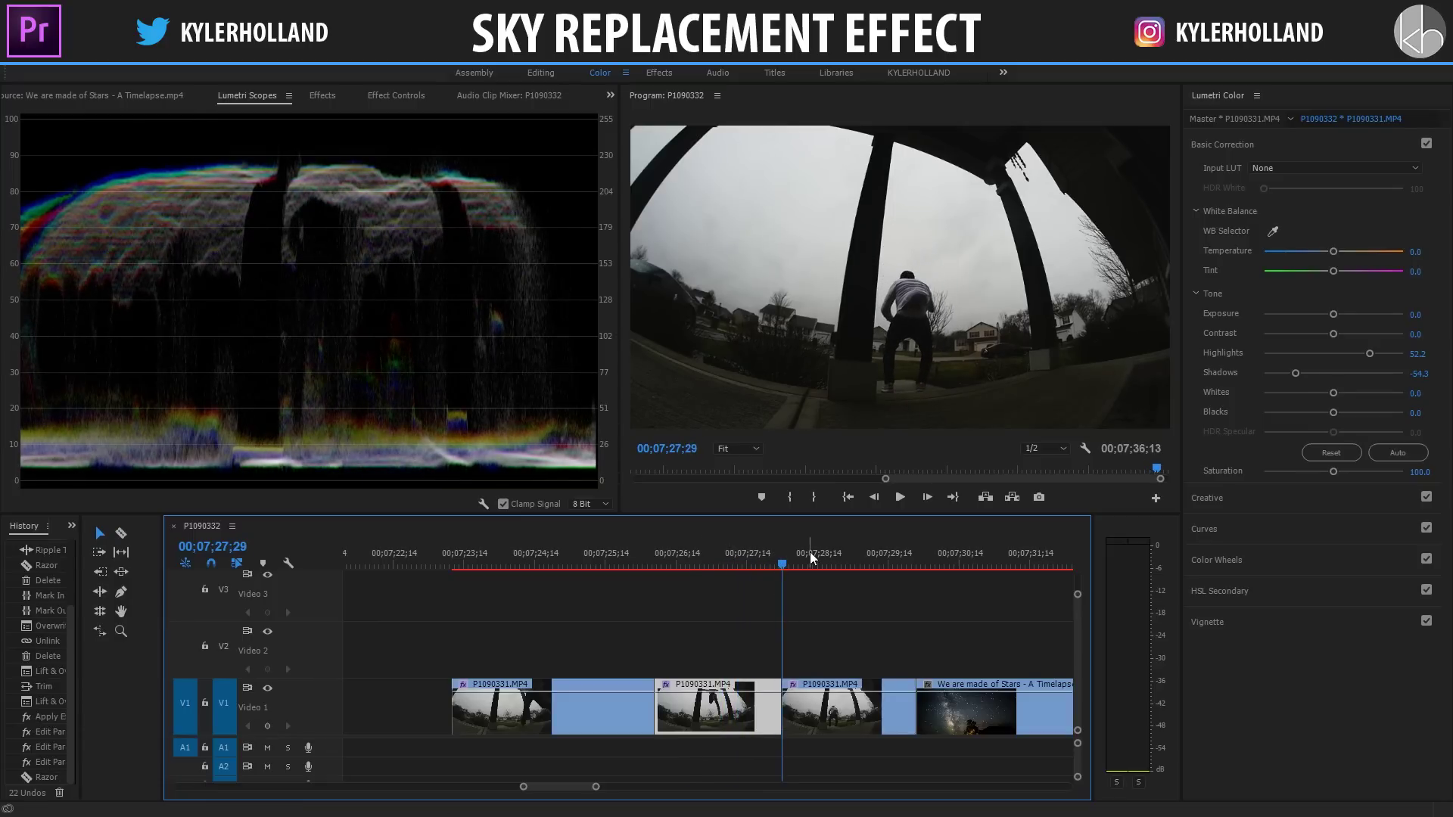
click(322, 96)
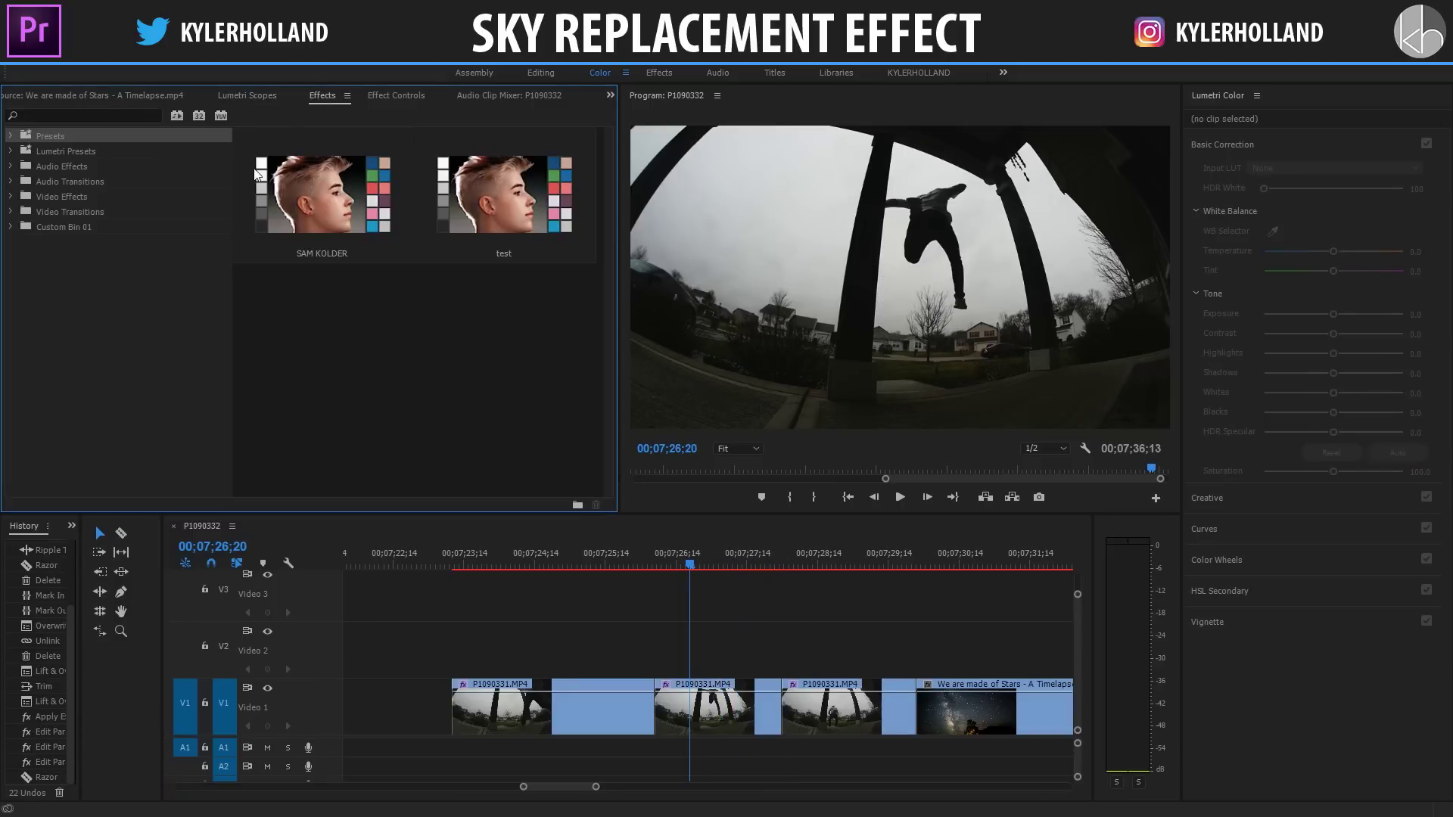
- Apply Color Key to the jump piece and sample the grey sky as key colour
click(114, 115)
text(color k)
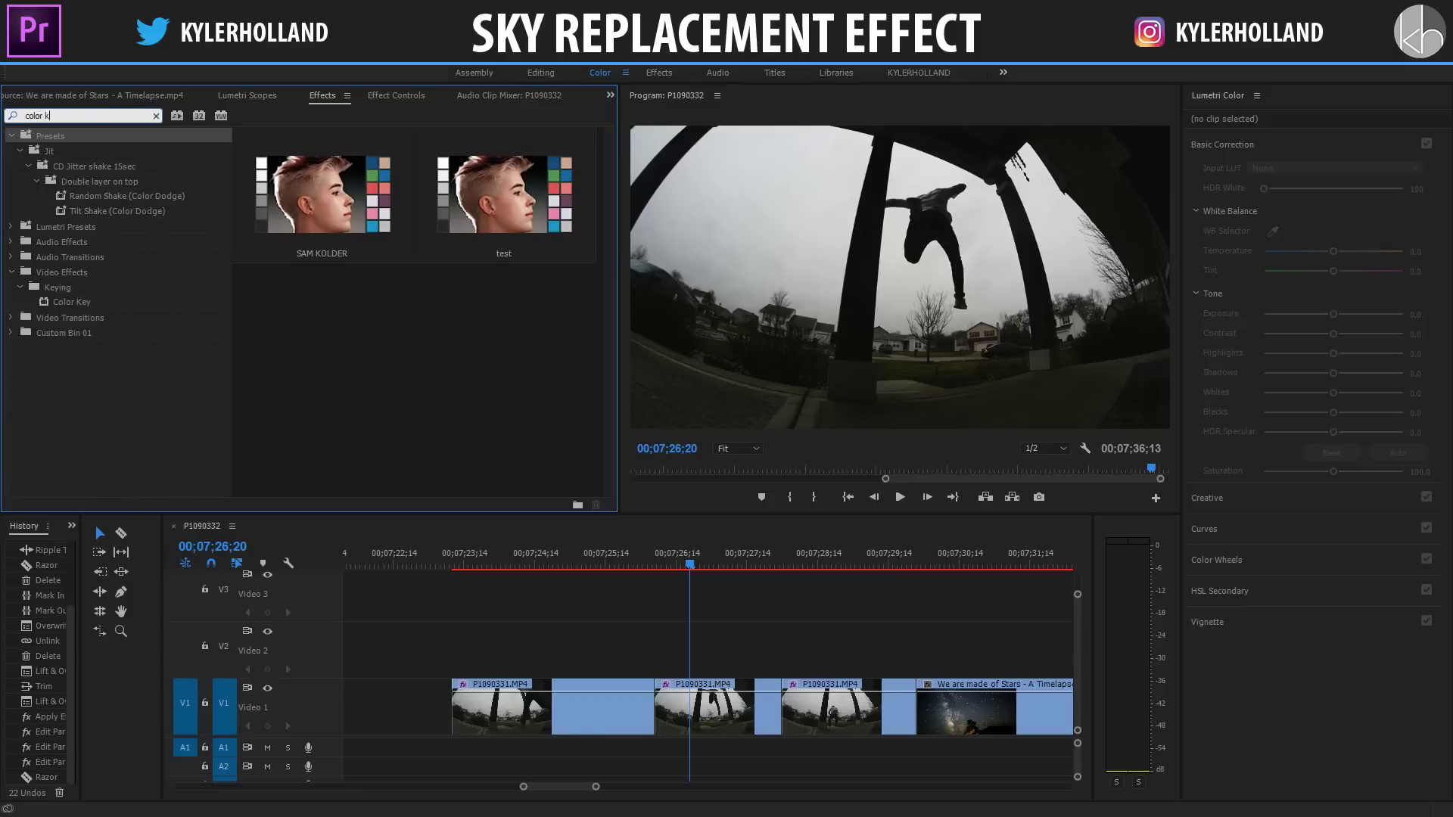
text(ey)
drag(158, 229, 715, 697)
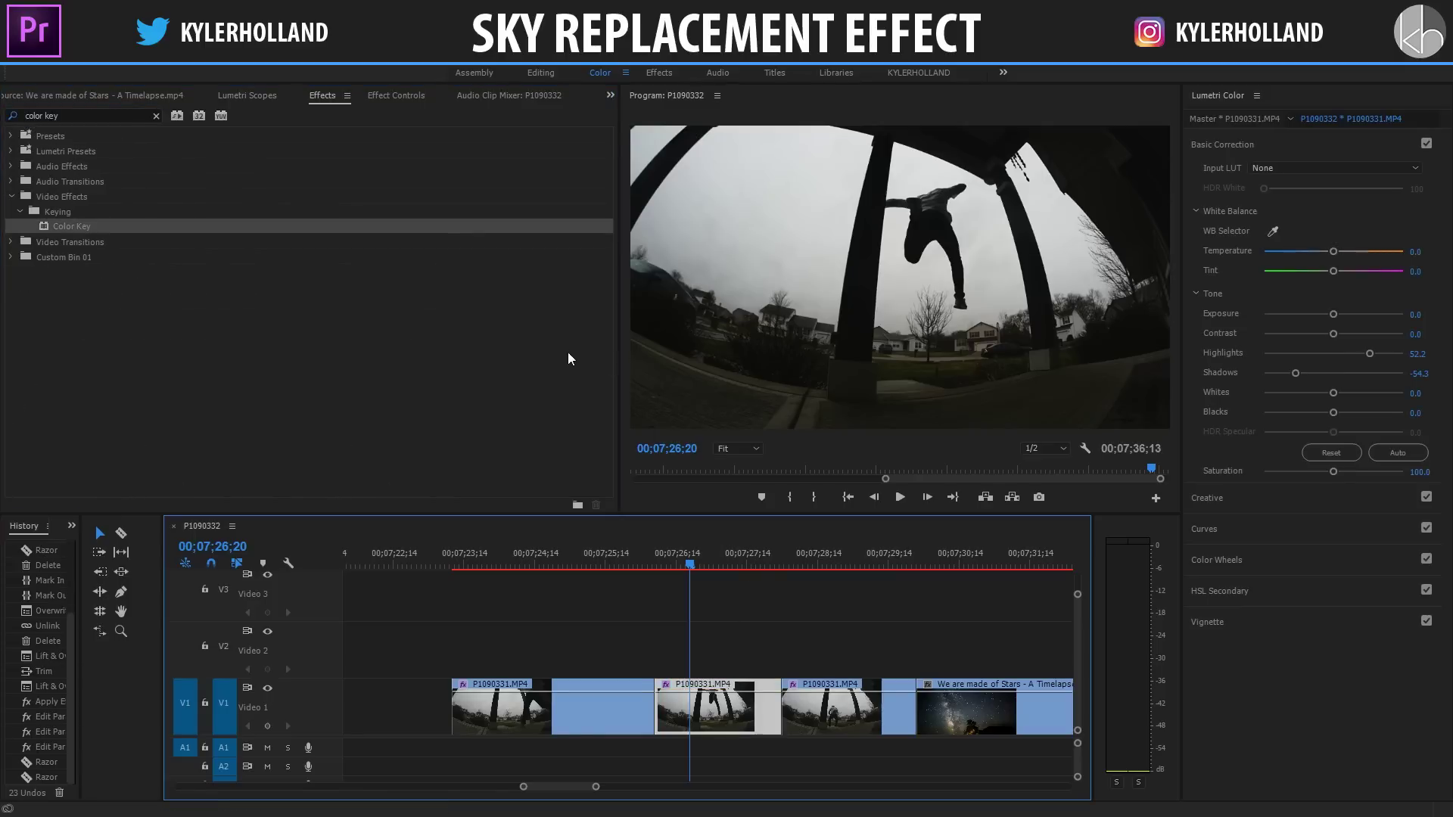
click(386, 98)
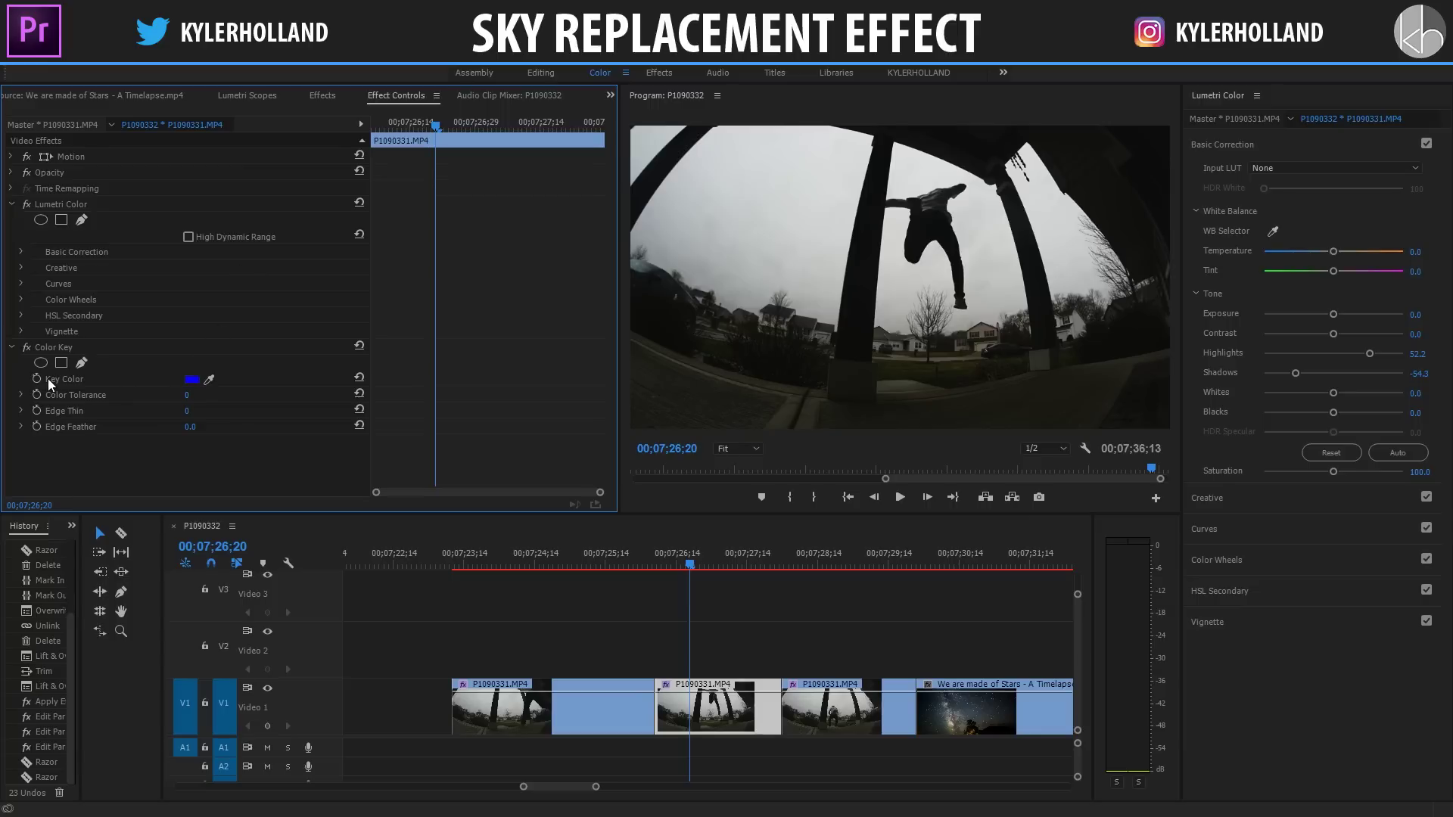
drag(209, 379, 704, 196)
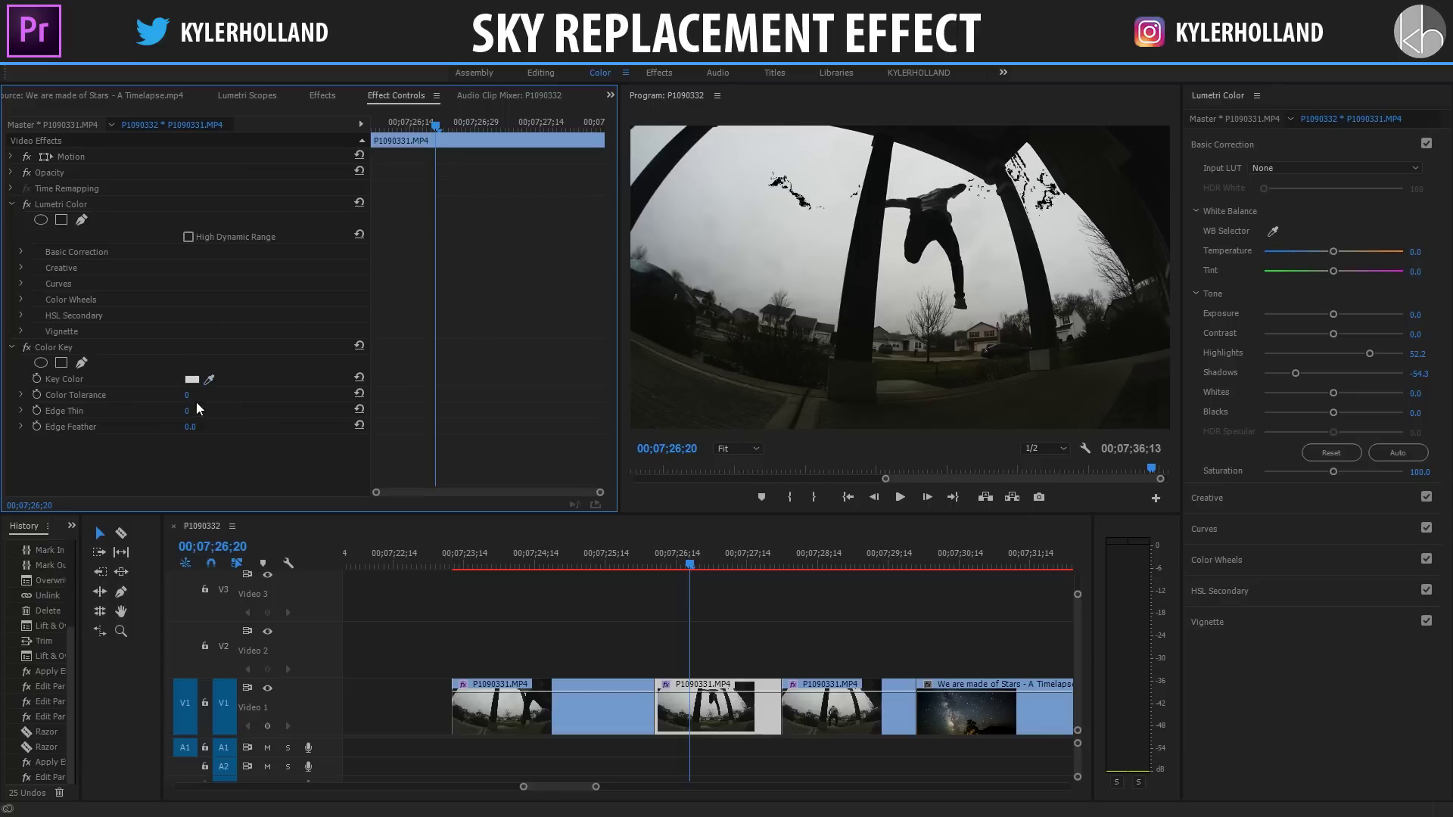
- Set Color Tolerance 154, Edge Thin 1, Edge Feather 1.0, and play back the keyed result
drag(187, 395, 242, 416)
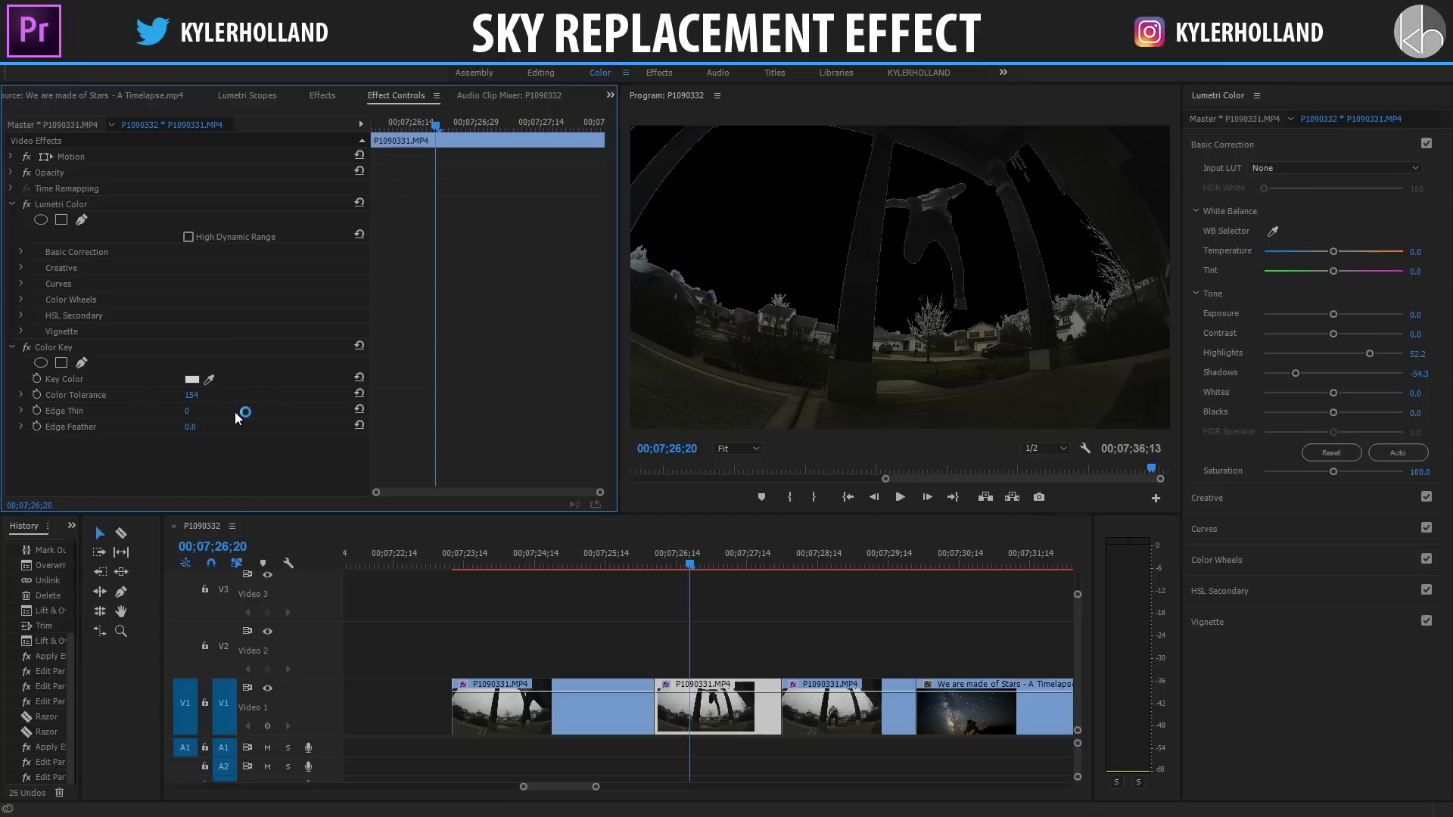
click(183, 429)
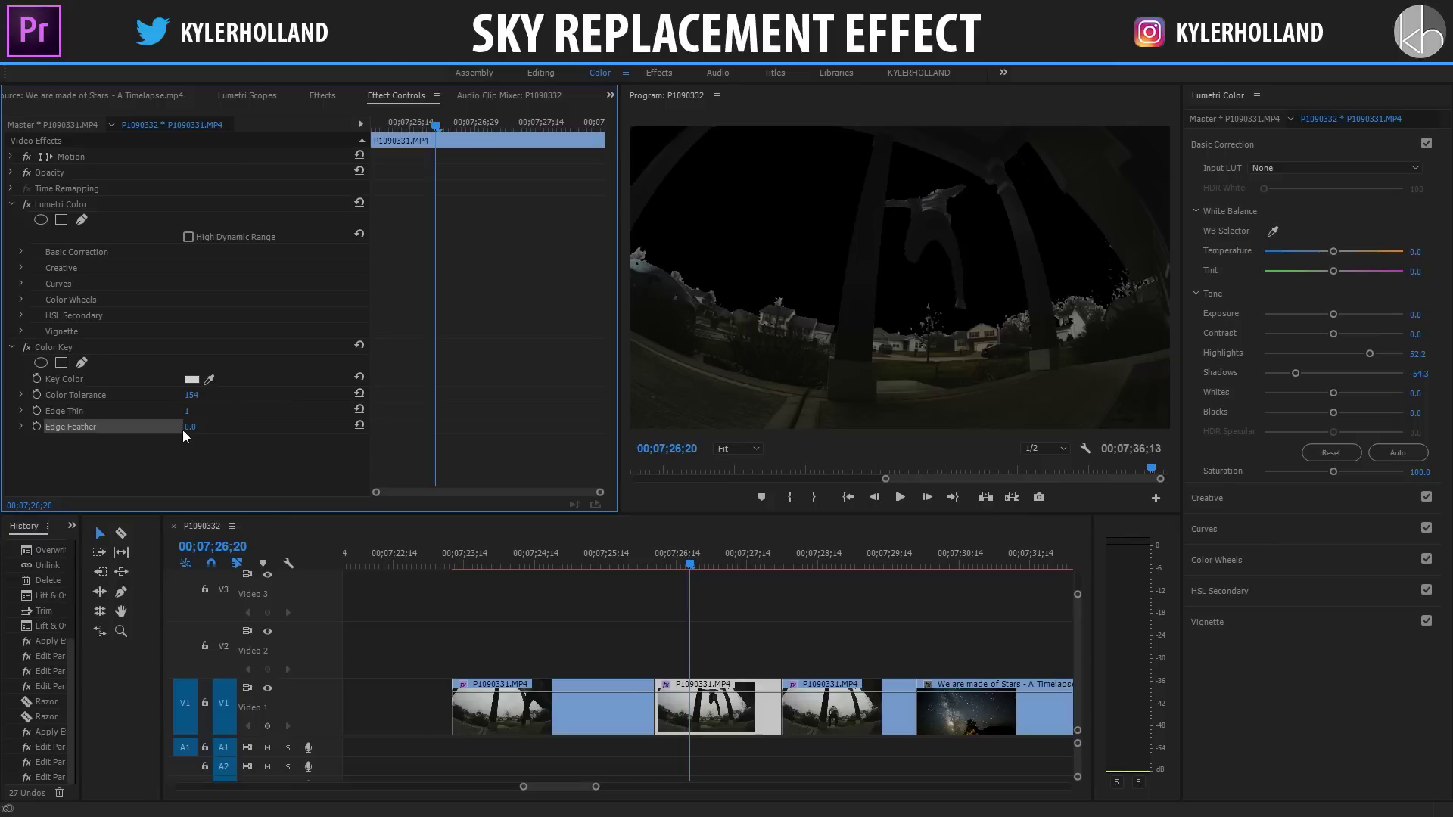
click(191, 428)
text(1)
key(Return)
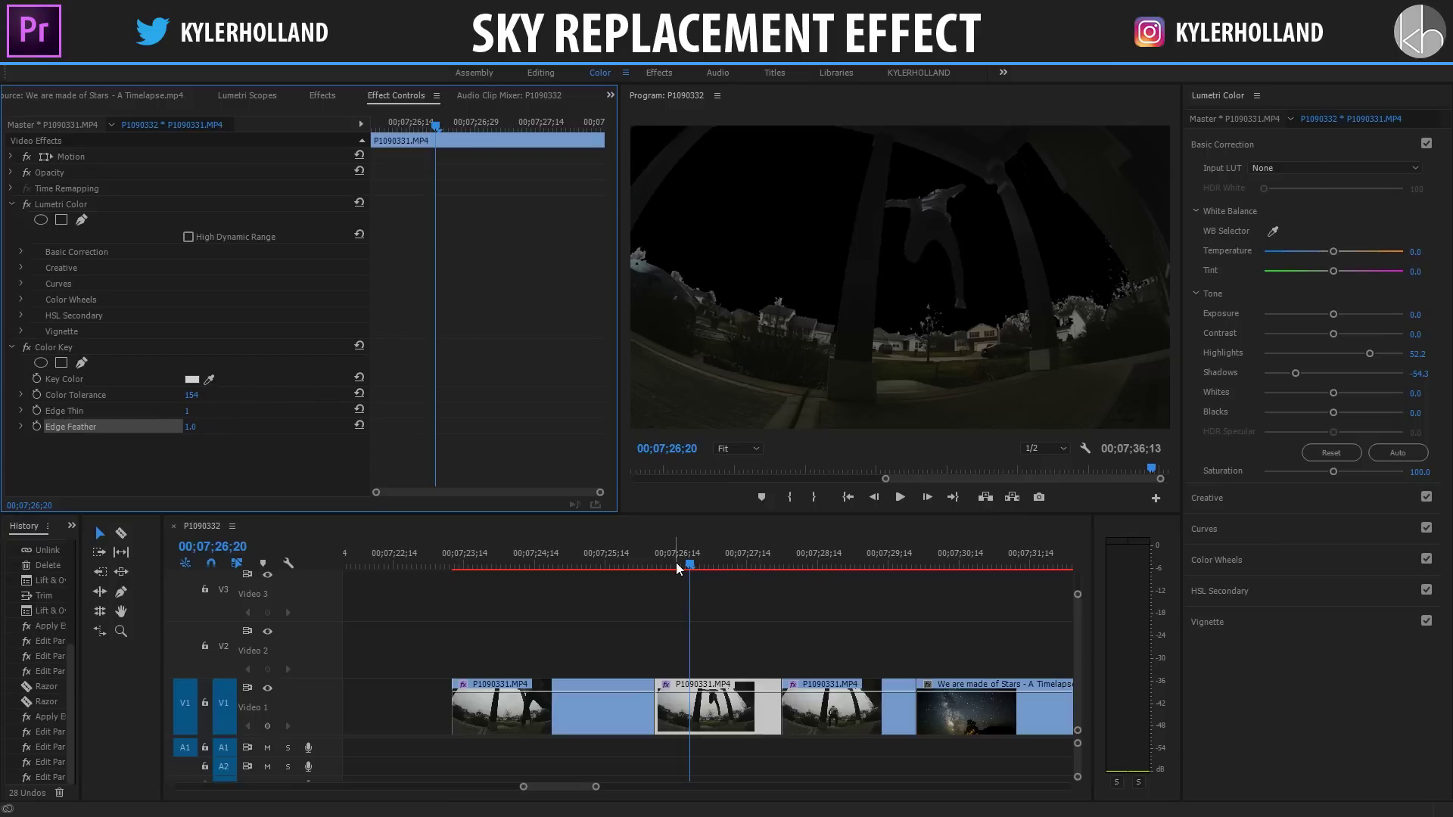
click(619, 565)
key(space)
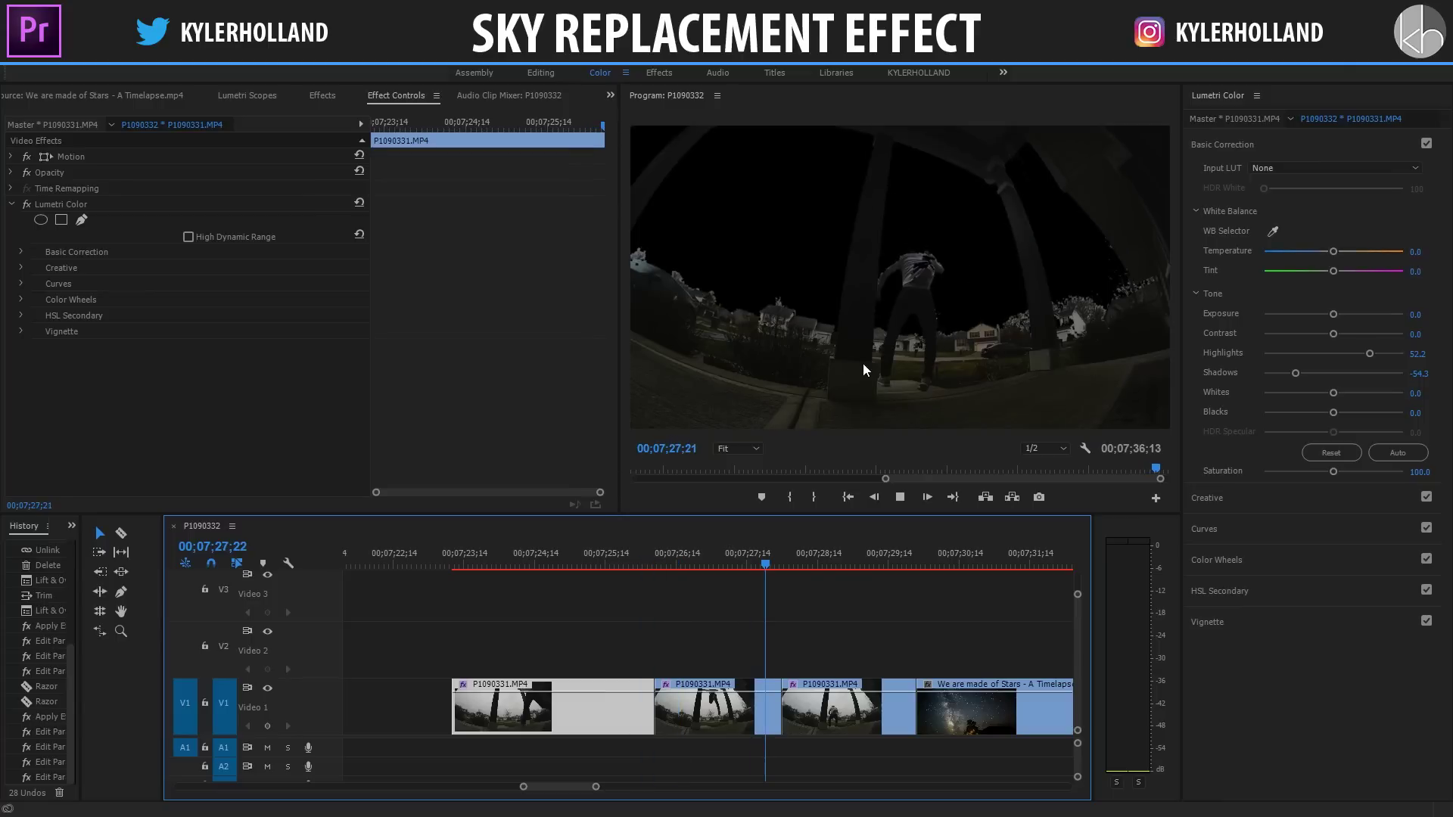
drag(765, 557, 716, 537)
- Move the We are made of Stars clip to Video 2 above the jump and delete its leftover part
click(915, 212)
key(grave)
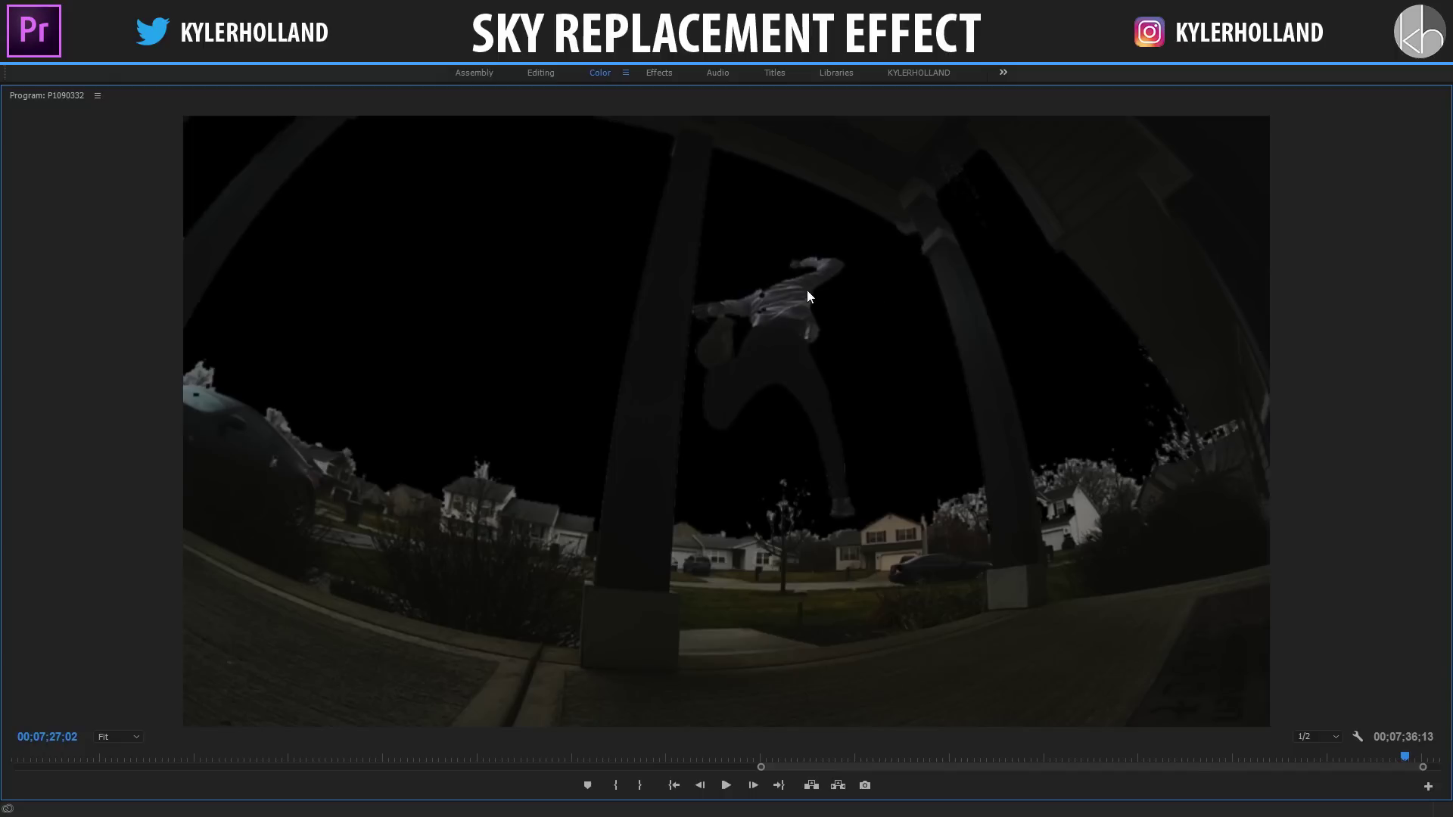
key(grave)
drag(715, 562, 743, 573)
click(974, 713)
drag(973, 711, 711, 652)
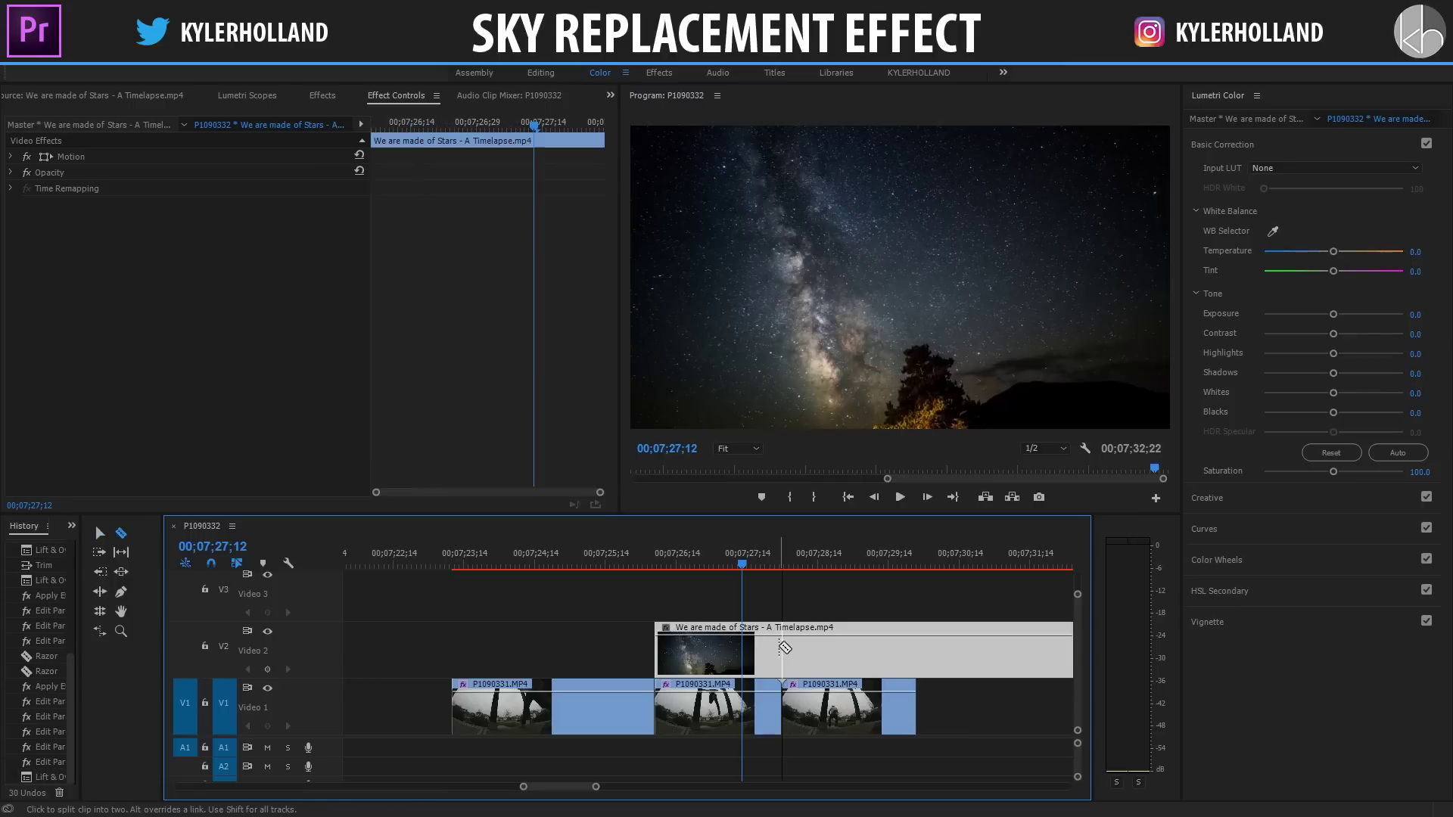
key(Delete)
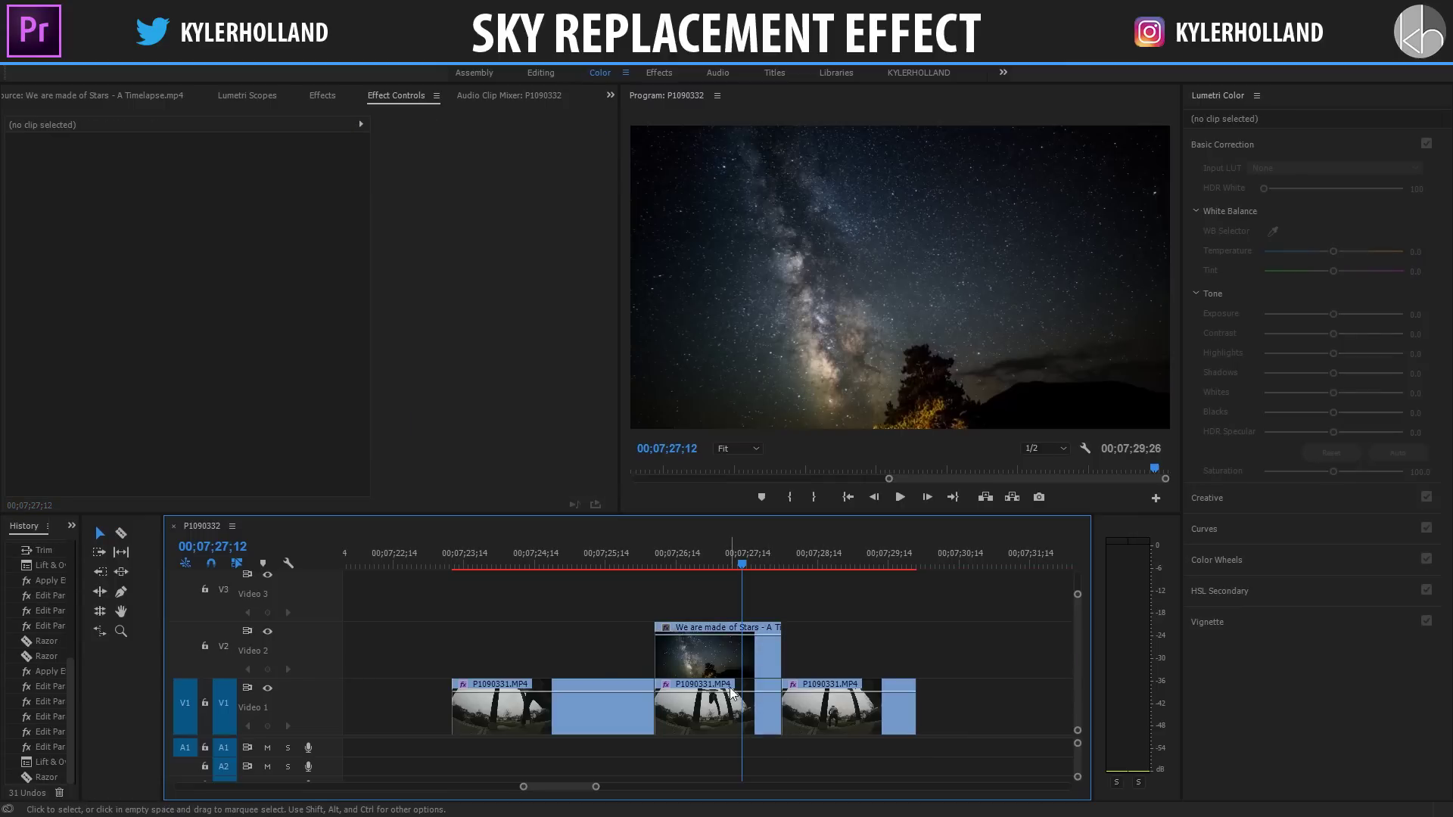
- Stack the keyed jump piece on Video 2 over the stars clip on Video 1, then preview
click(708, 722)
shift+click(699, 638)
drag(699, 639, 735, 688)
click(837, 590)
click(645, 558)
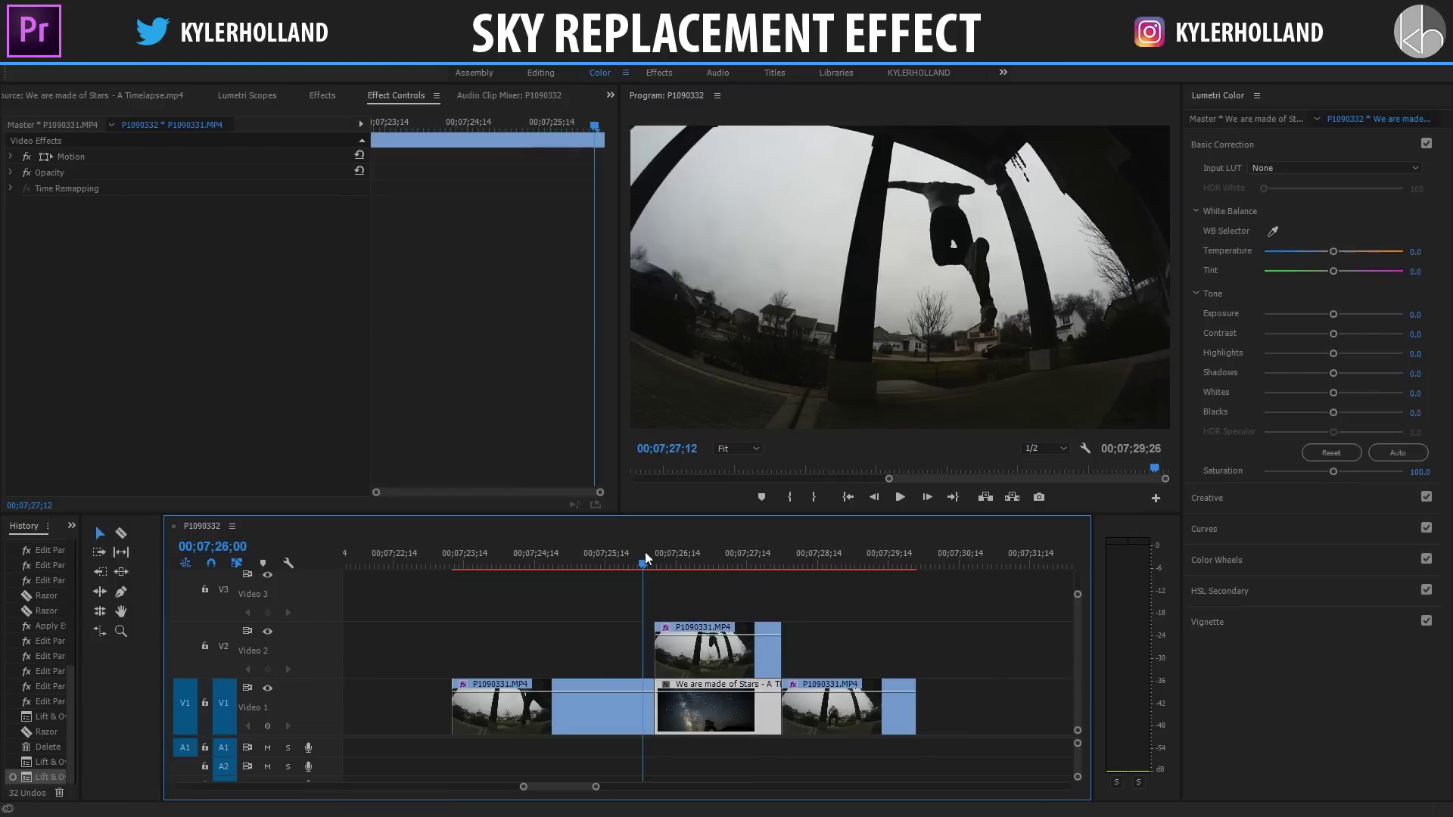
drag(645, 558, 635, 561)
key(space)
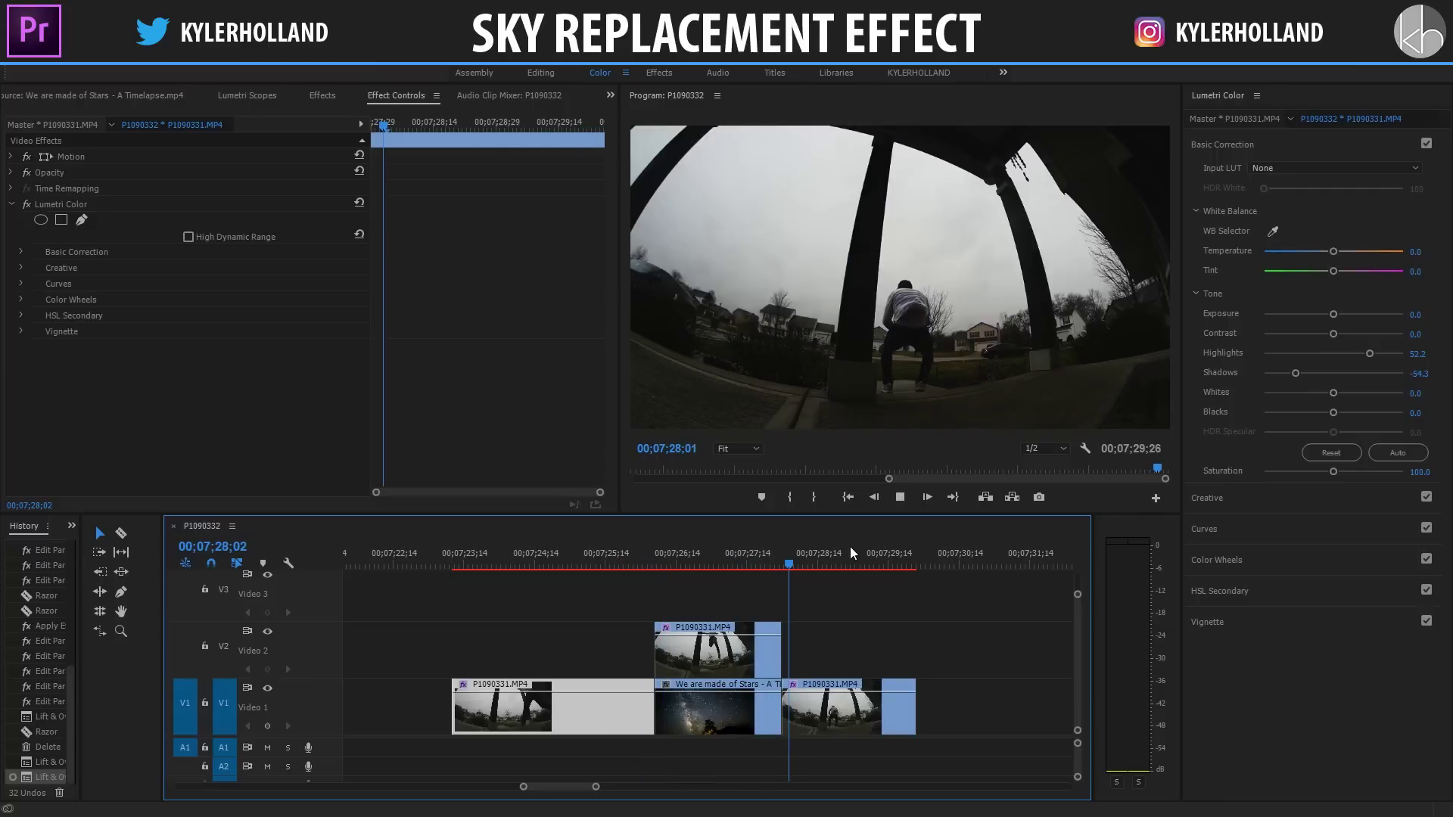
drag(651, 559, 662, 564)
- Keyframe the jump piece's Color Tolerance, setting it to 0 at 00;07;26;05
click(663, 566)
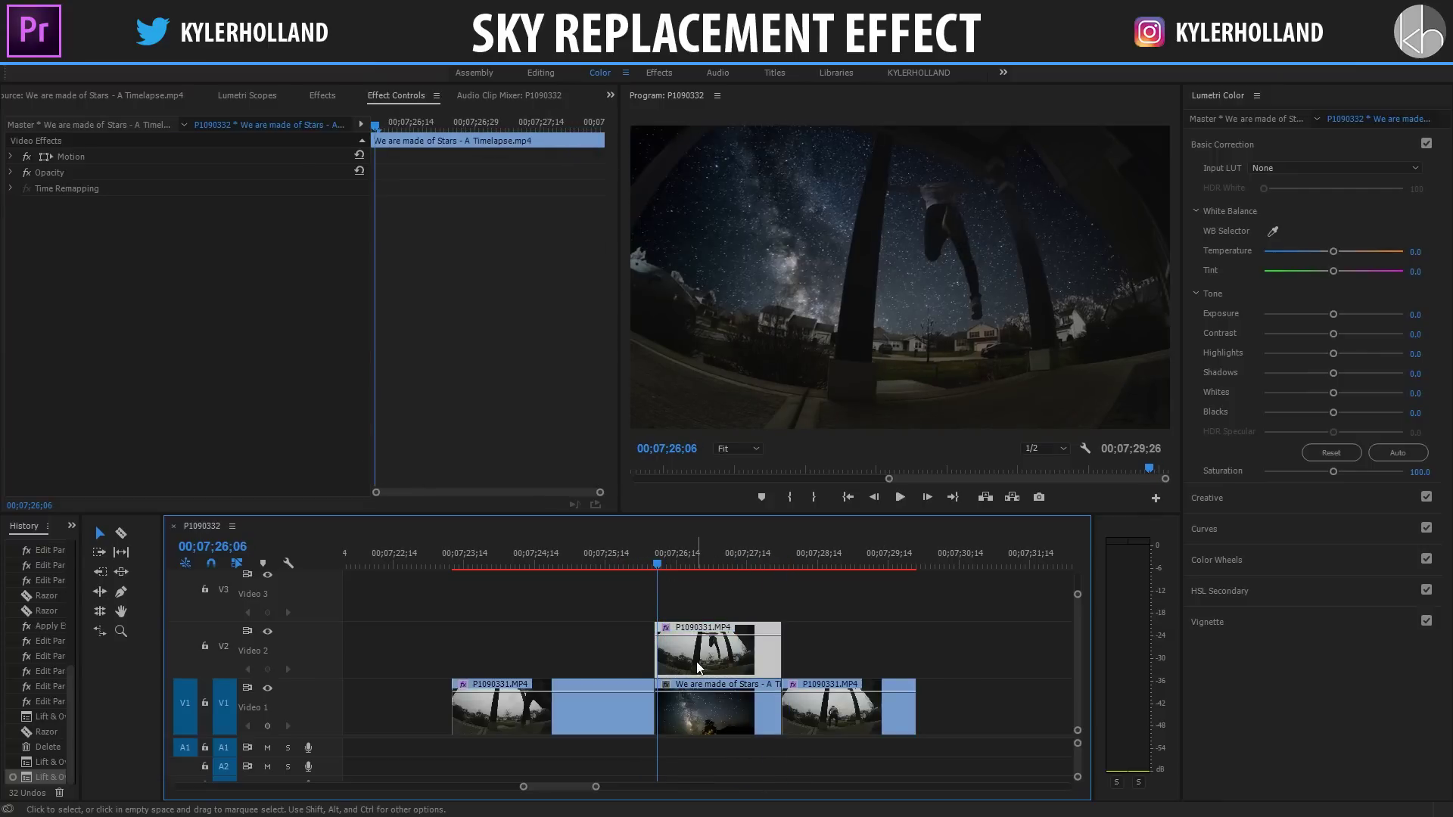
mouse_move(369, 118)
mouse_down()
mouse_move(407, 106)
mouse_move(393, 126)
mouse_up()
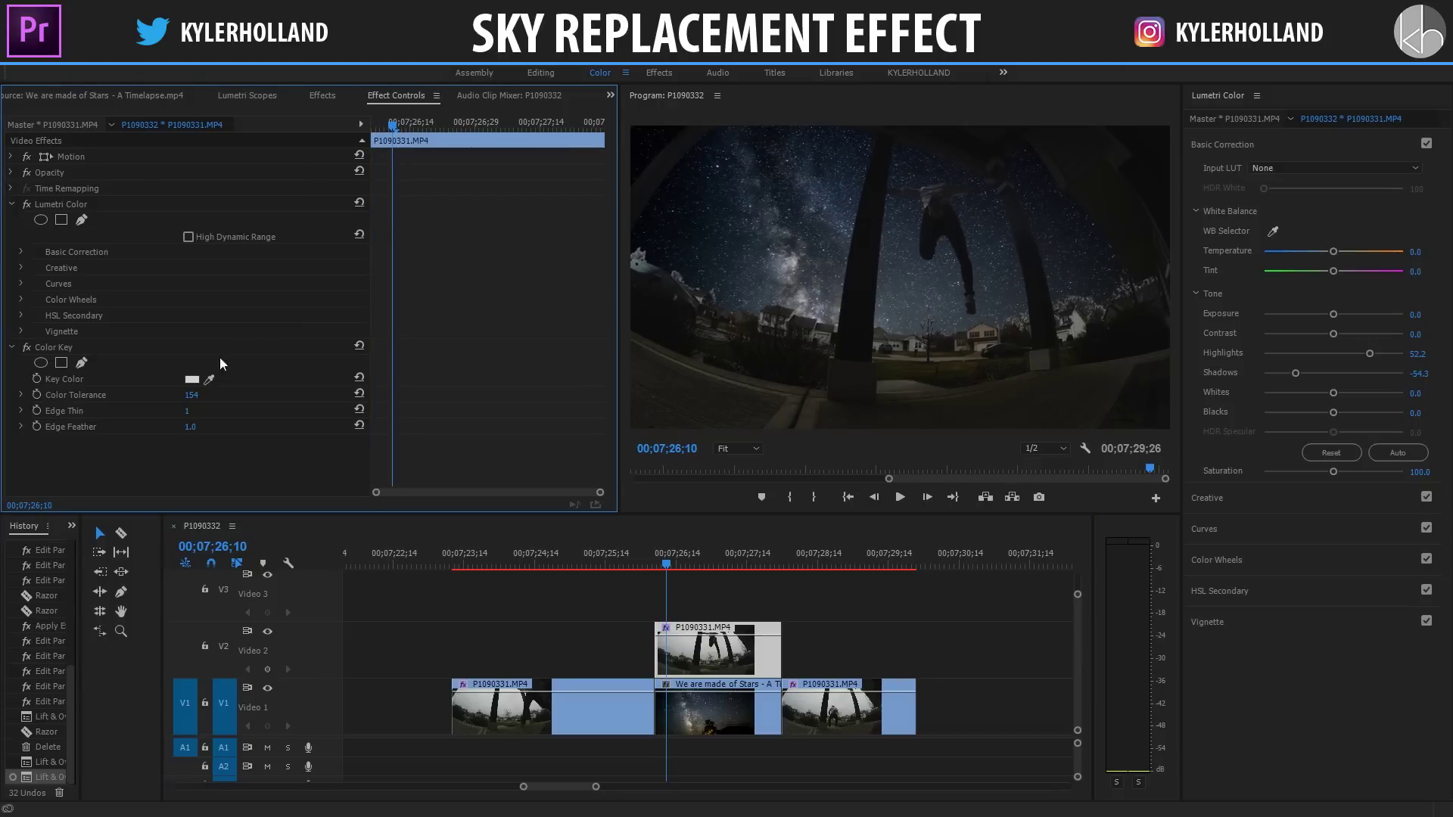
click(38, 395)
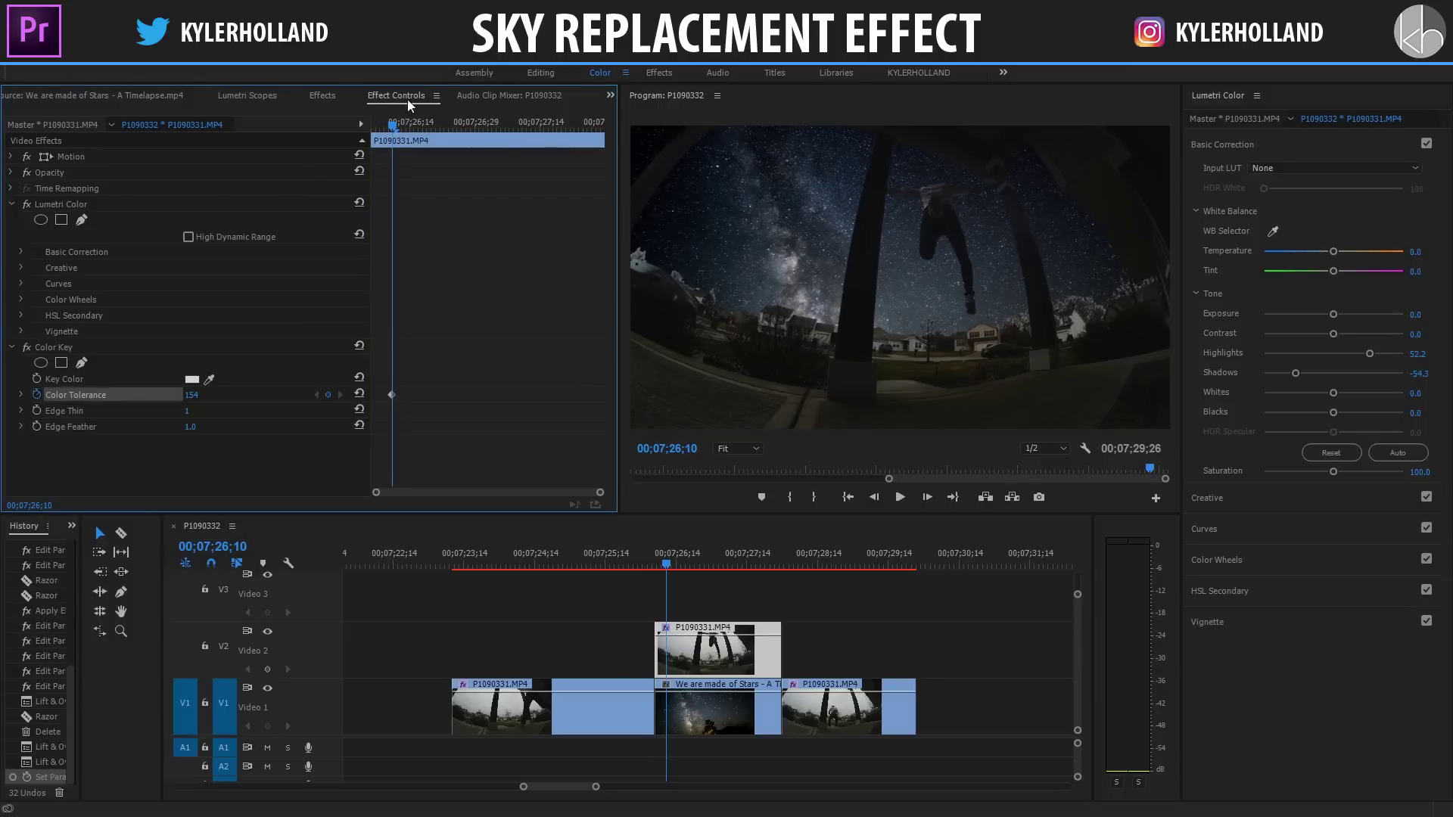
drag(396, 127, 372, 126)
click(204, 394)
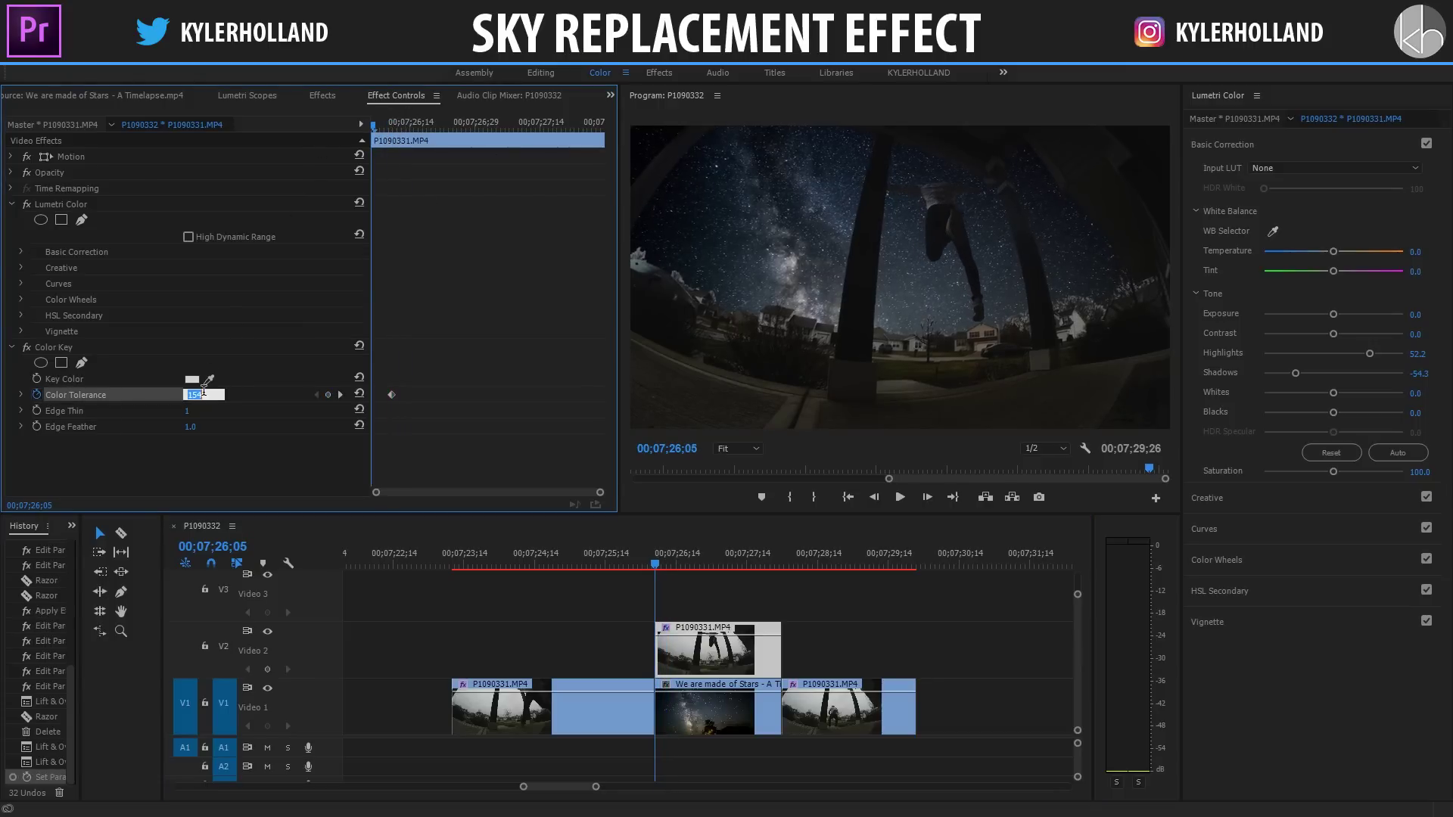
text(0)
key(Return)
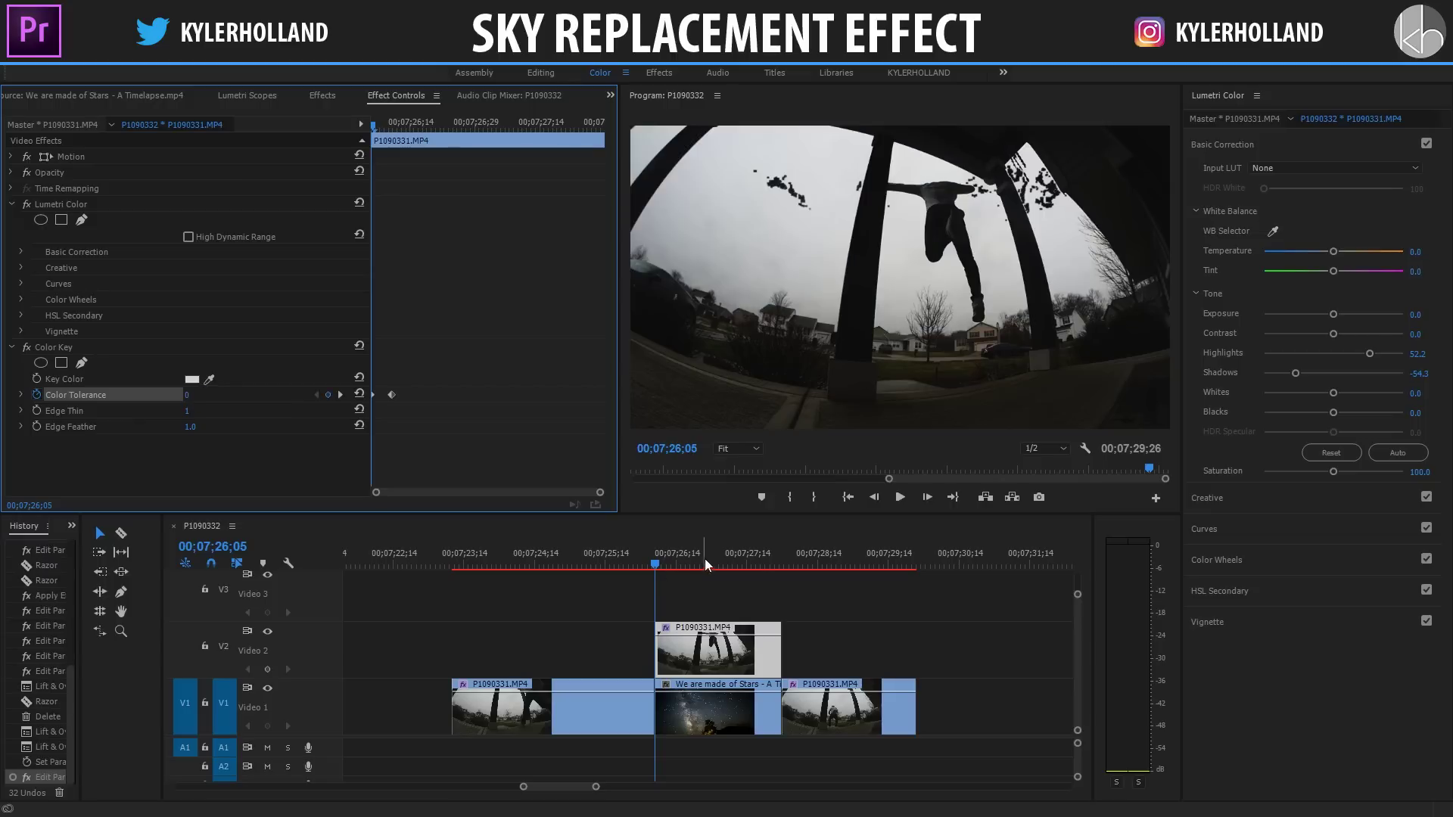
drag(705, 560, 768, 560)
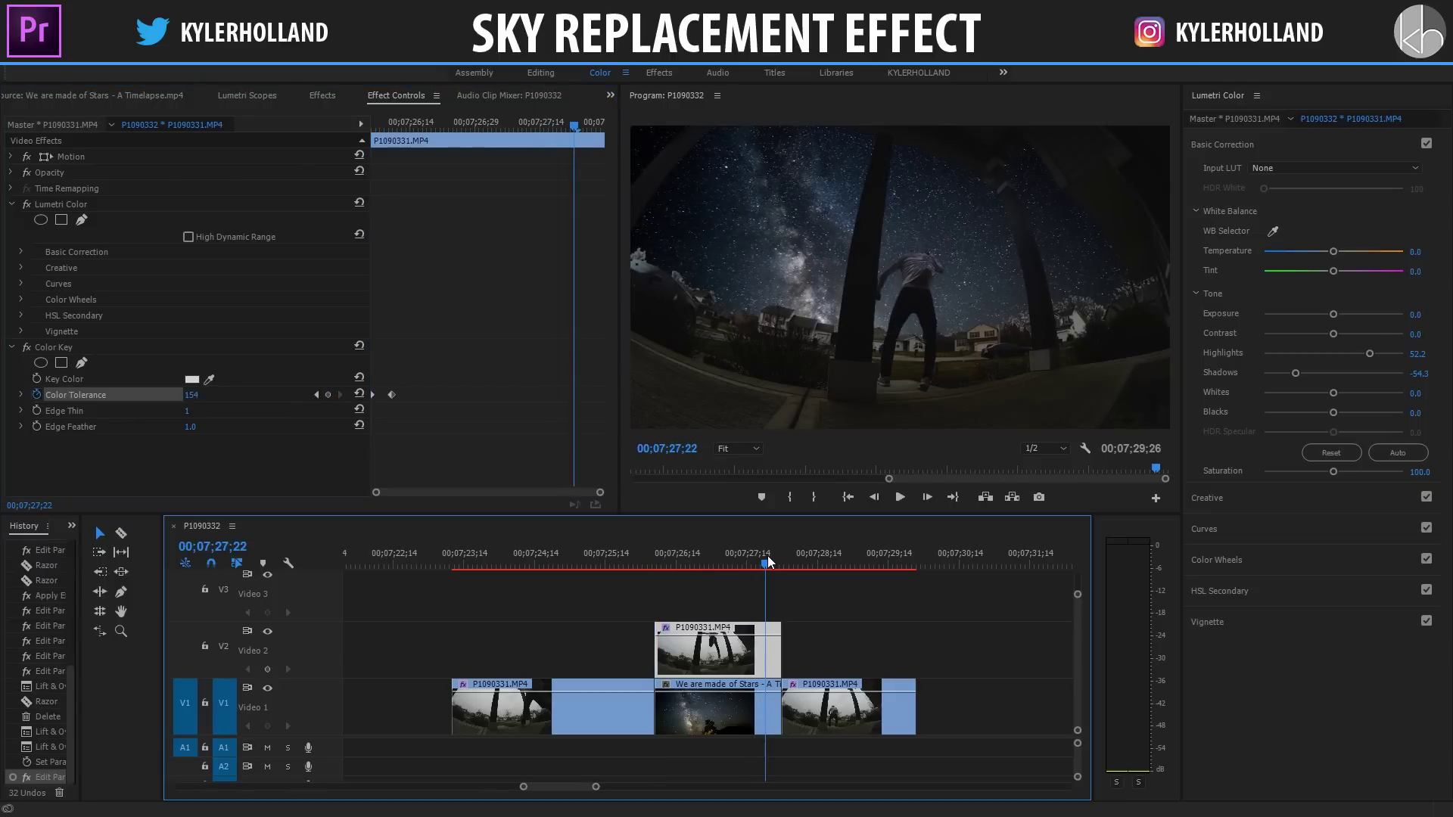
- Add a Color Tolerance keyframe at 27;23 and set it to 0 on the overlay's last frame
click(328, 394)
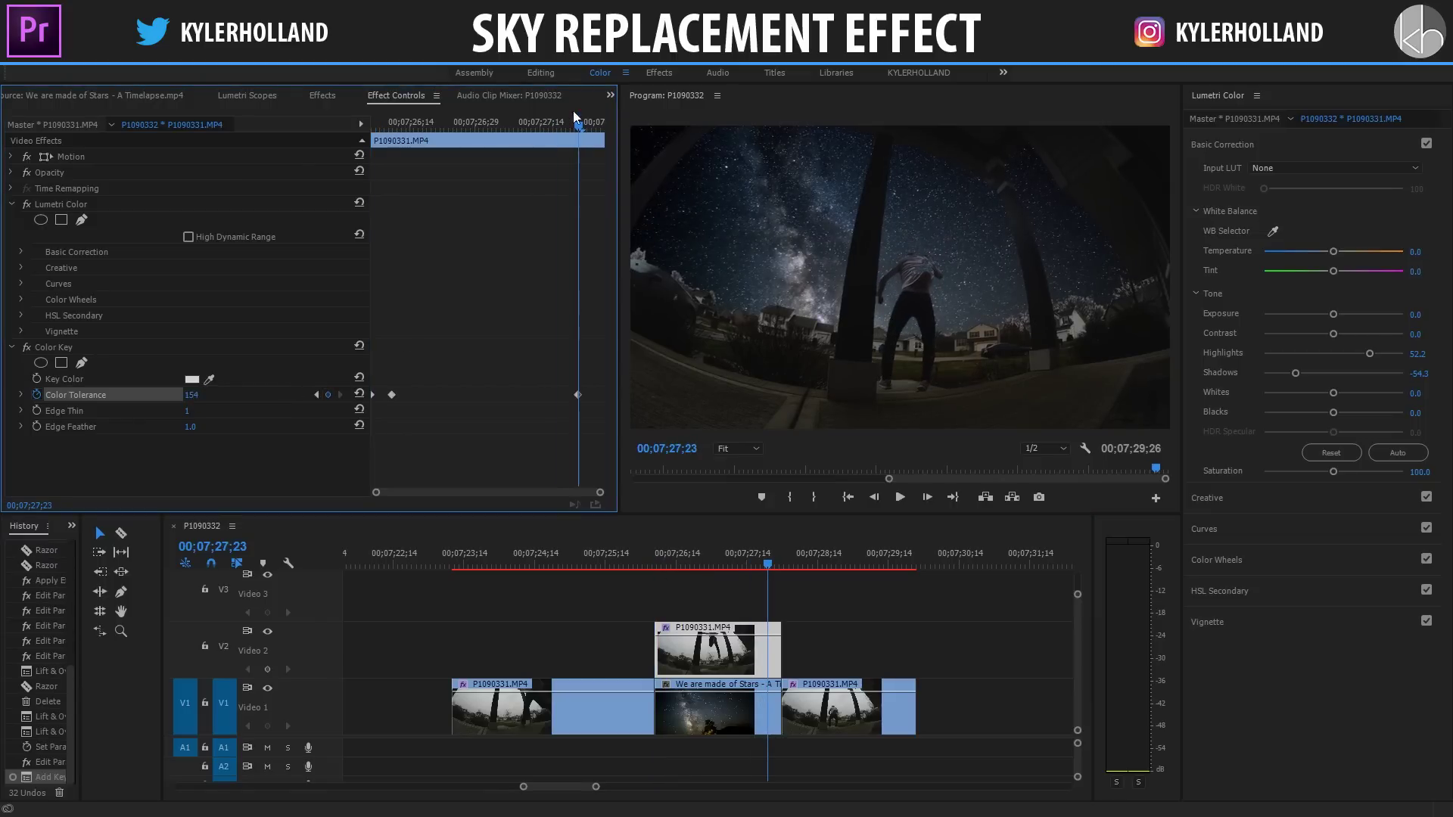
drag(575, 124, 646, 112)
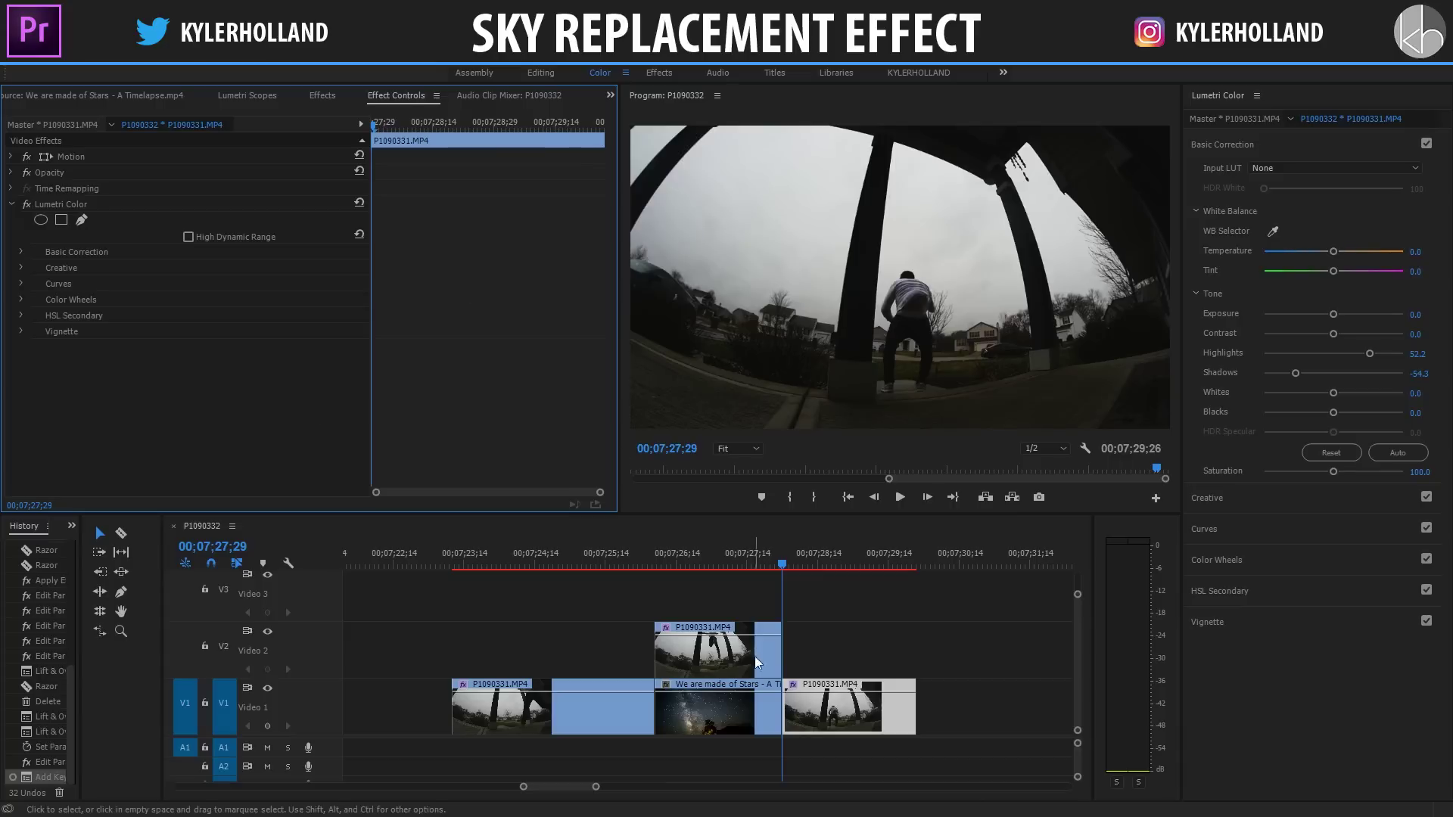
click(755, 656)
click(198, 395)
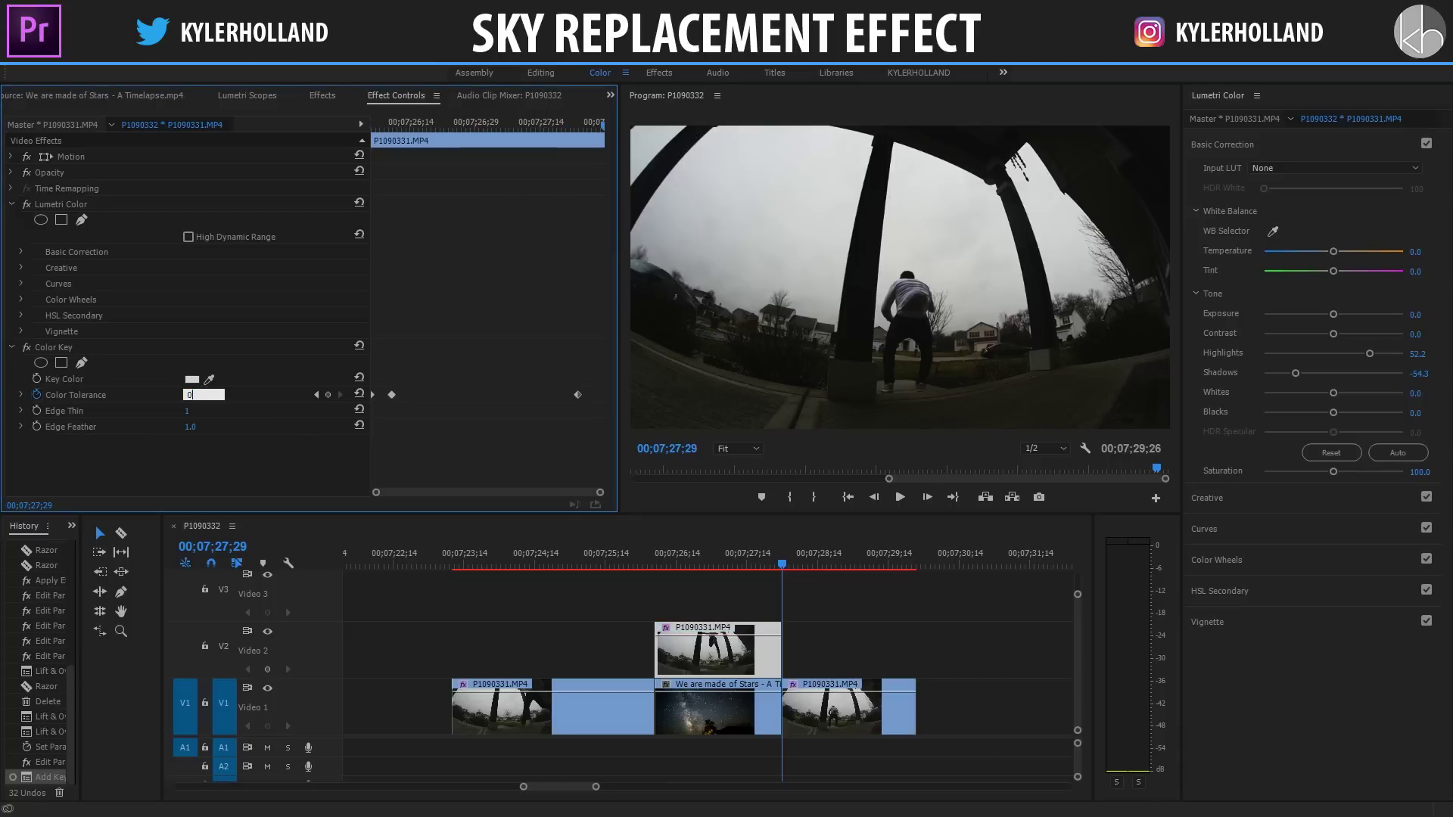
text(0)
key(Return)
- Preview the stars fading in and out, stopping at the overlay clip's start
click(642, 562)
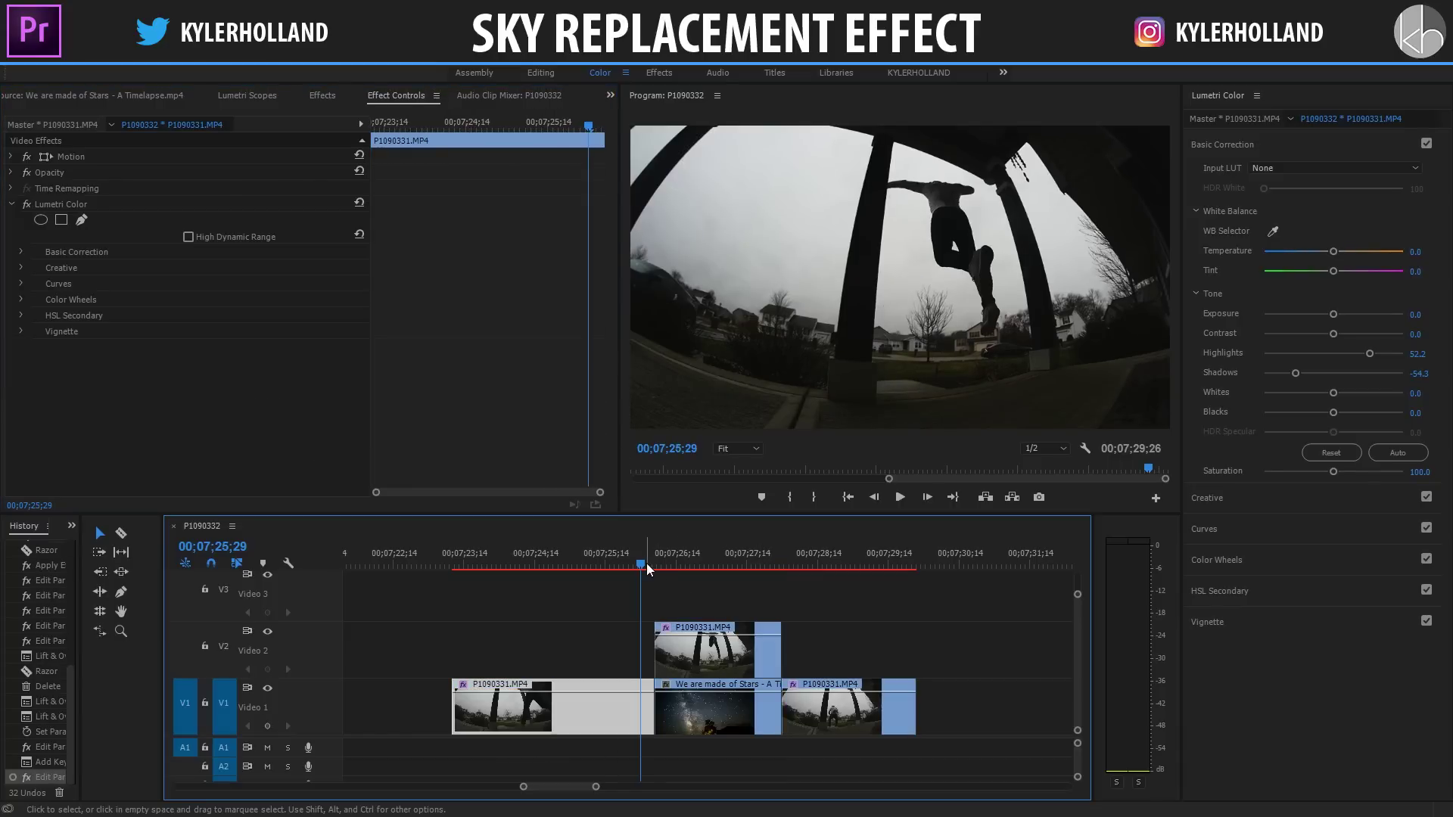
key(space)
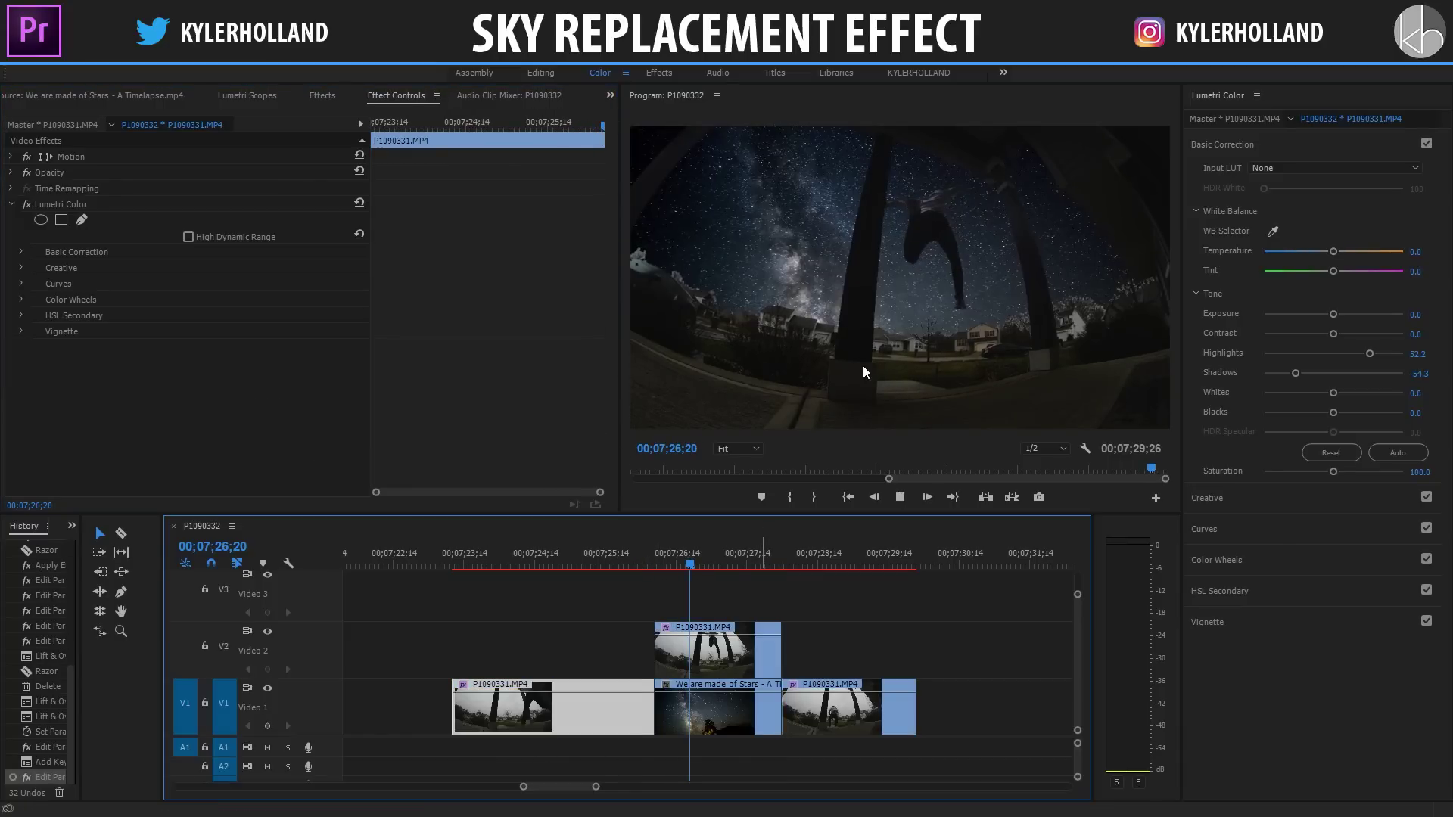
click(655, 555)
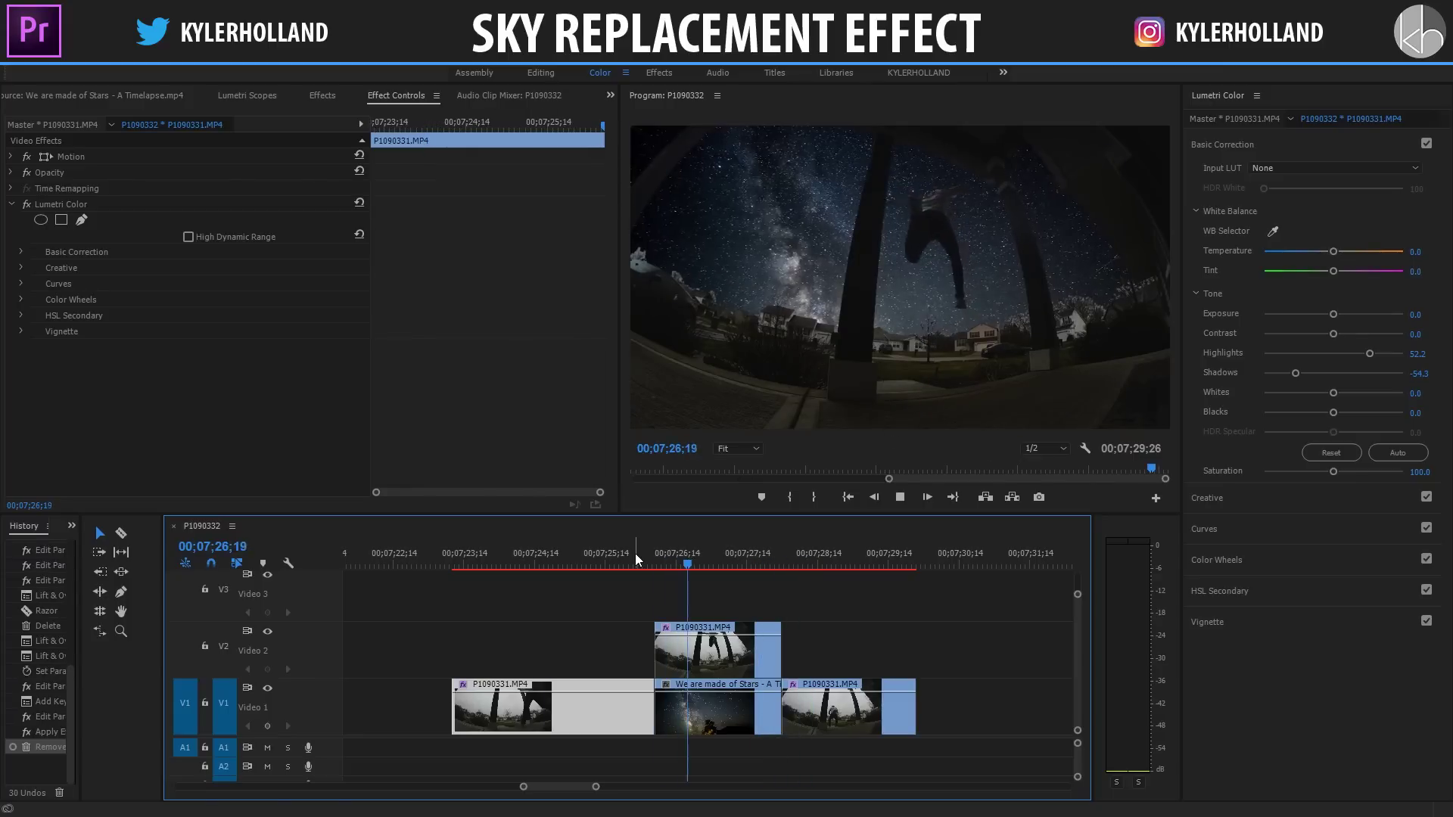
click(657, 566)
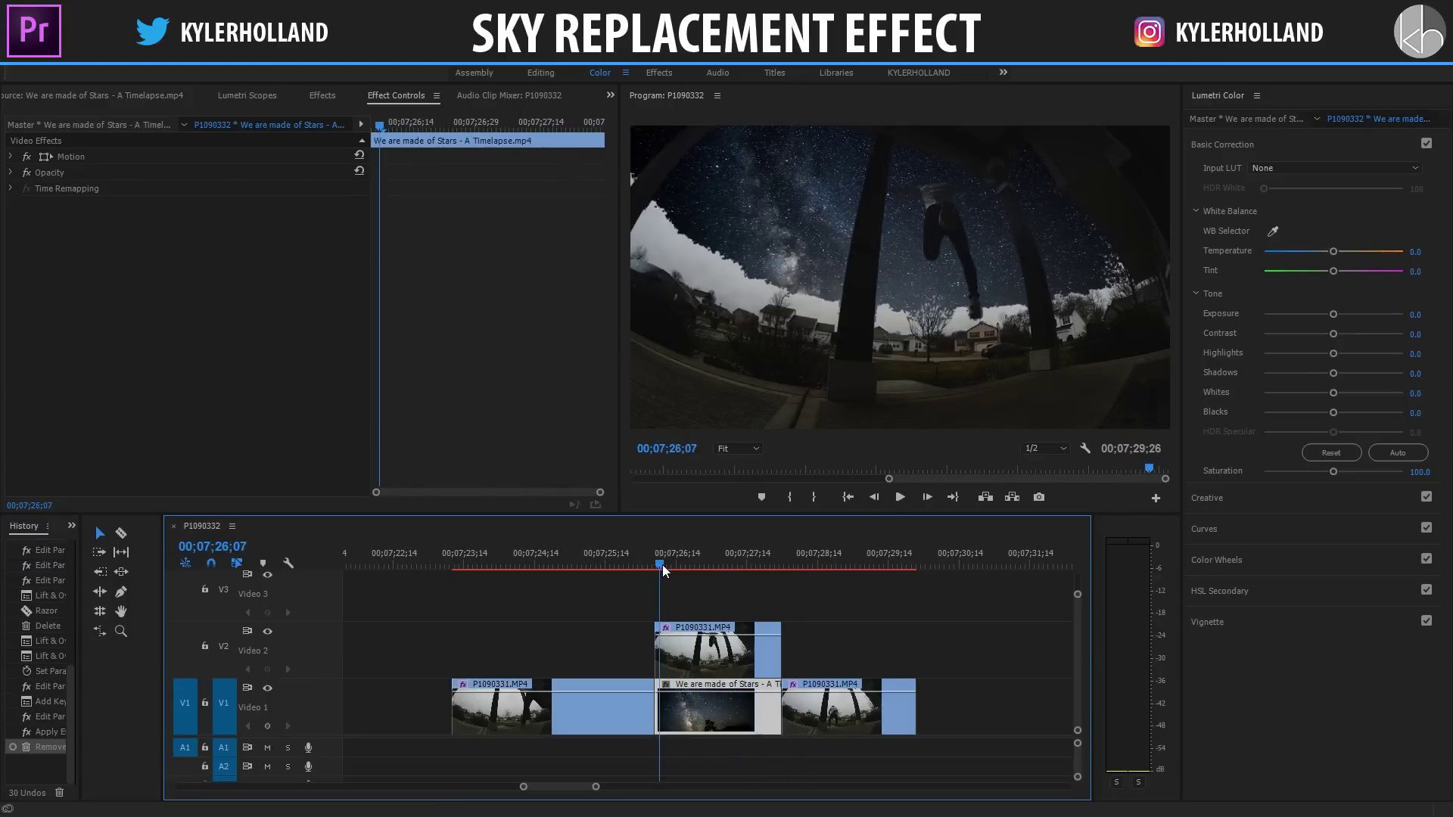
click(679, 642)
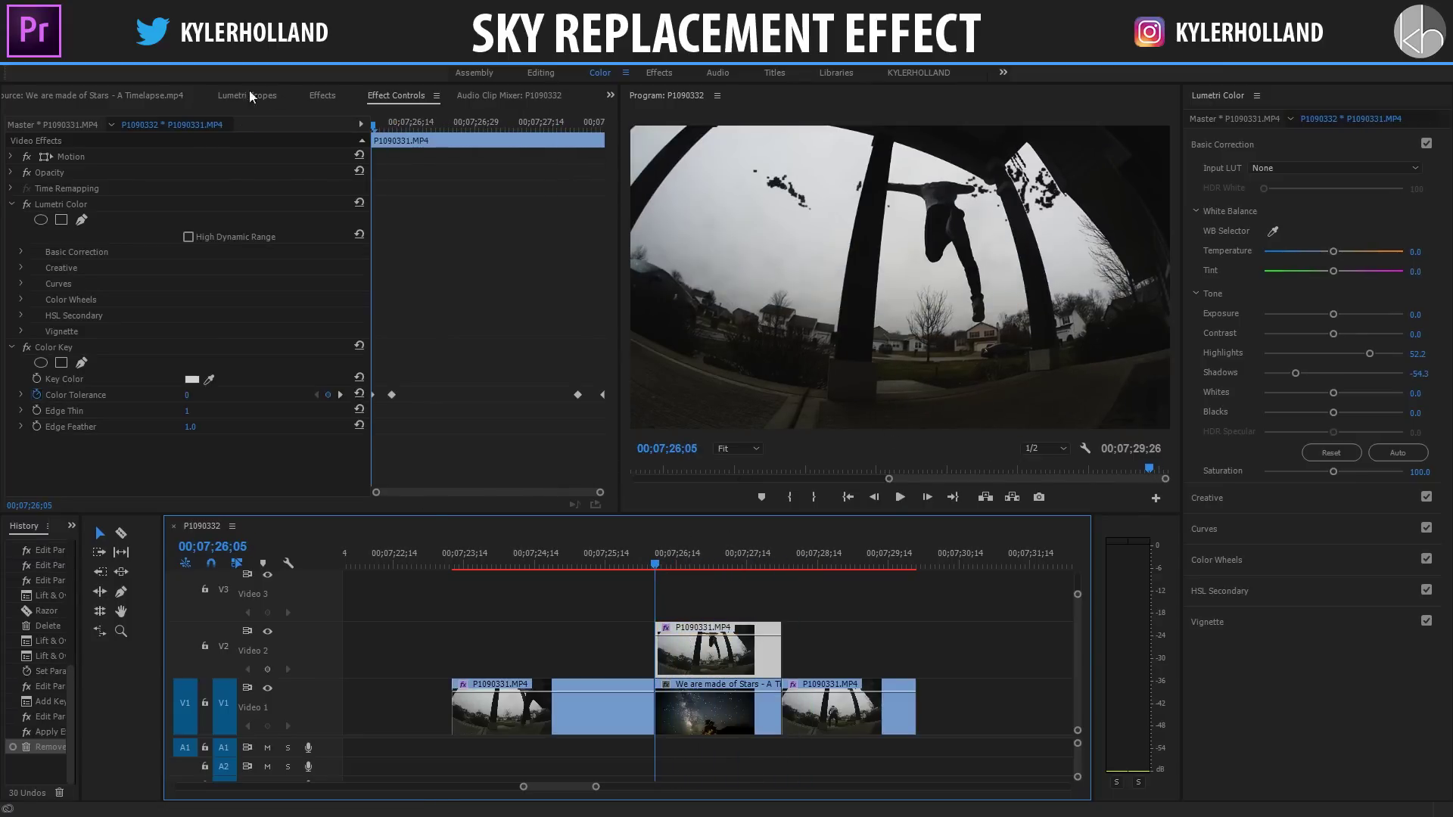
- Apply Brightness & Contrast to the top parkour clip and enable keyframing for both
click(320, 97)
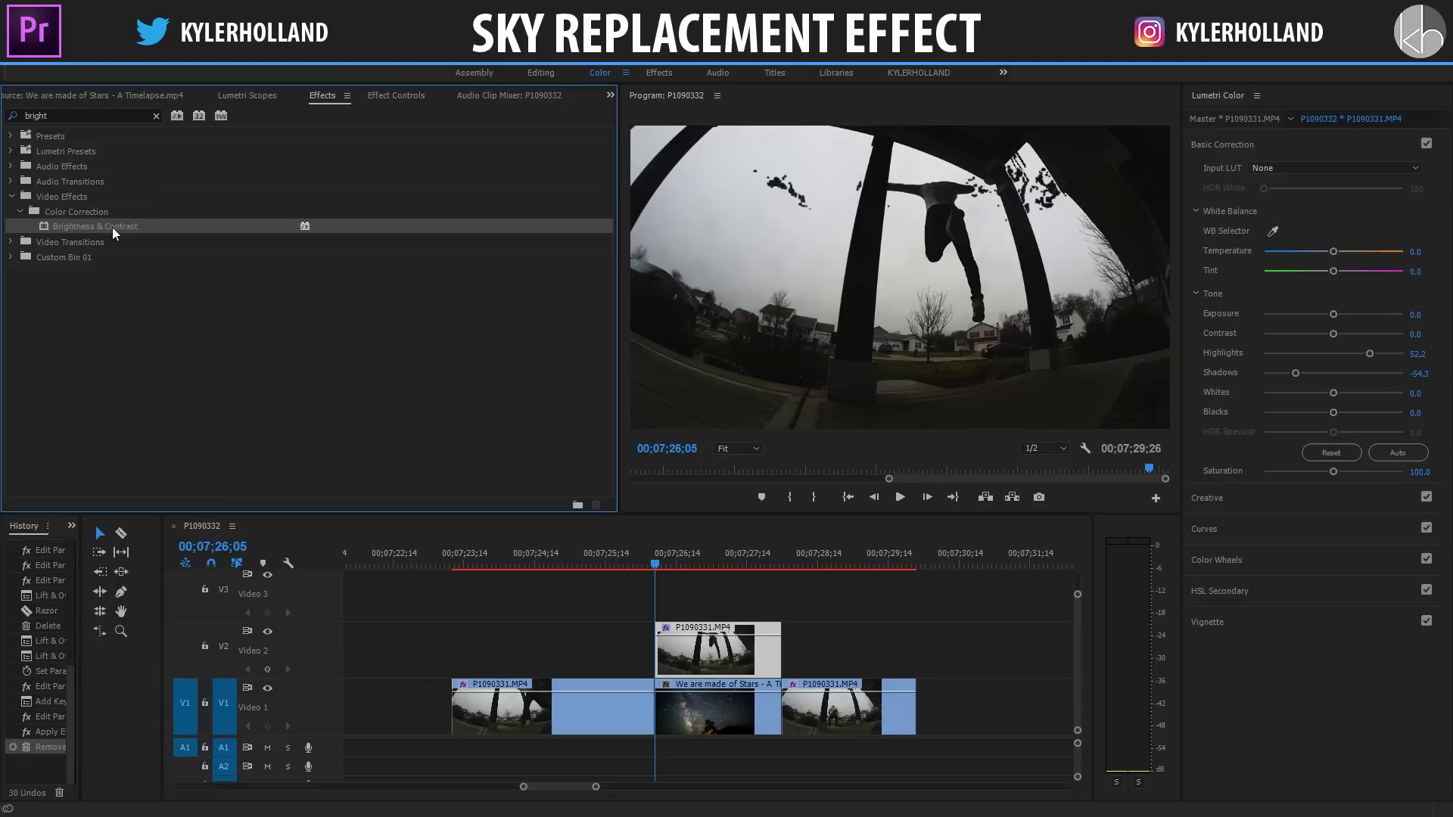
drag(112, 227, 719, 651)
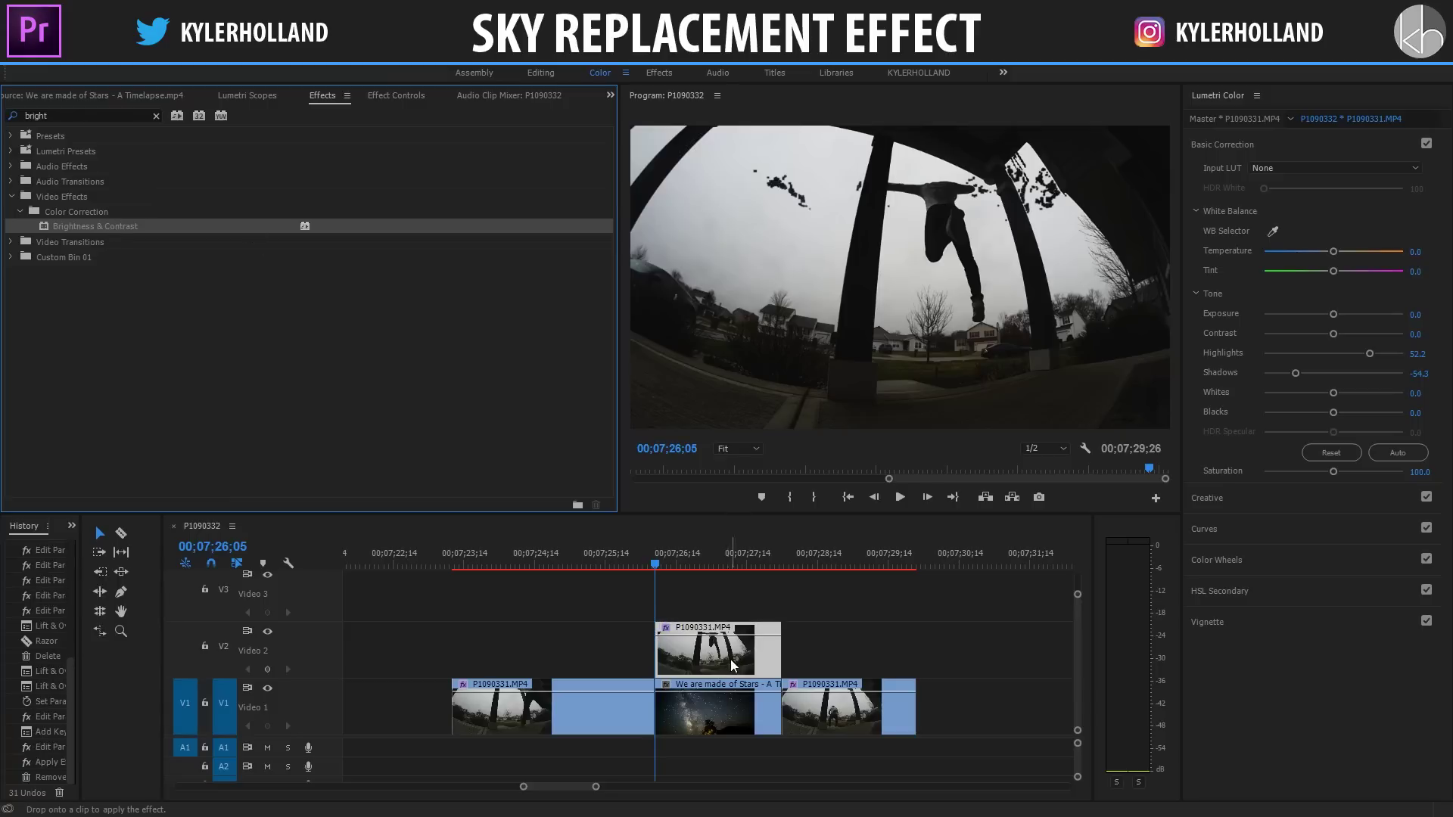
click(398, 97)
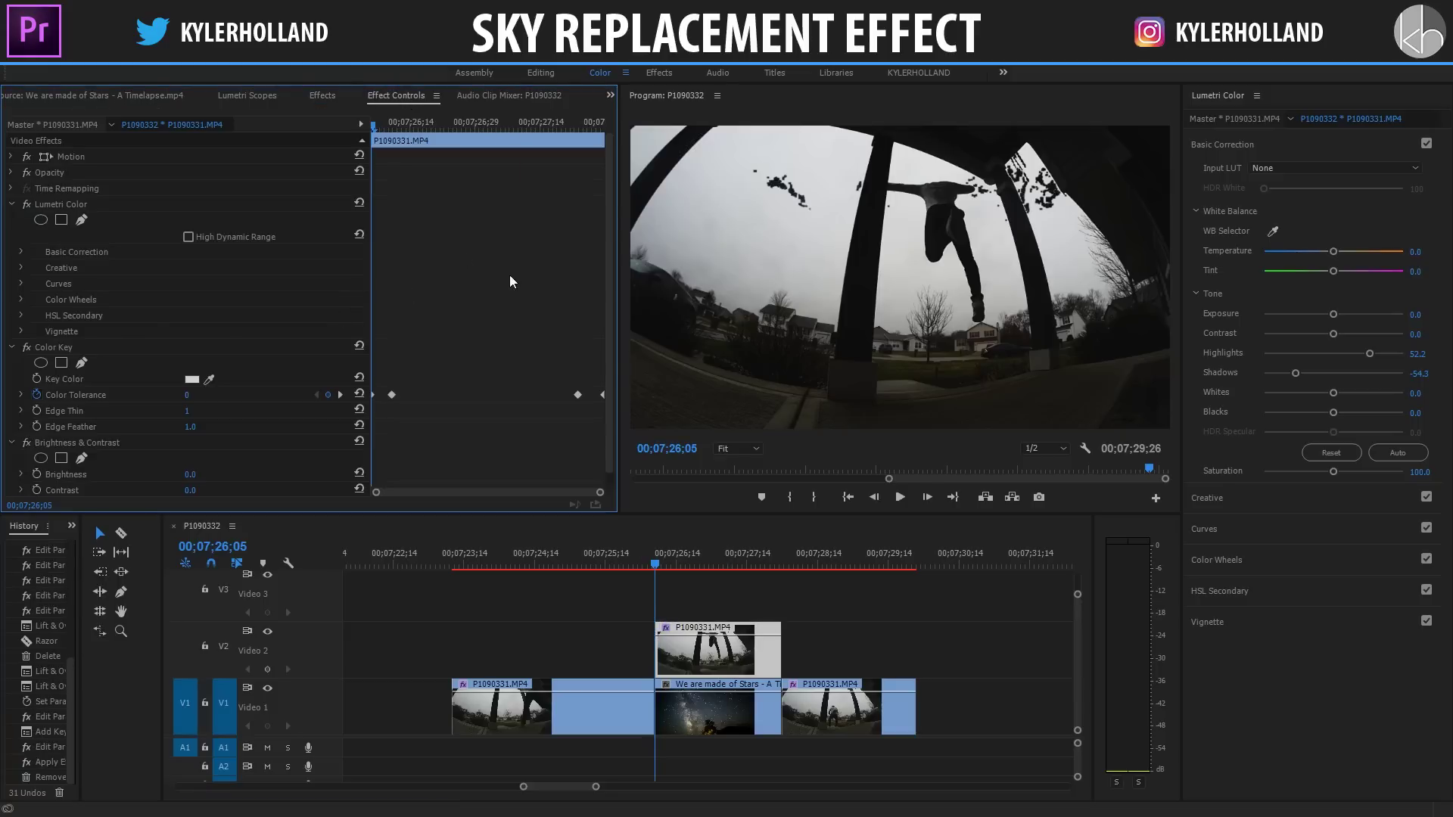
scroll(471, 241, down, 1)
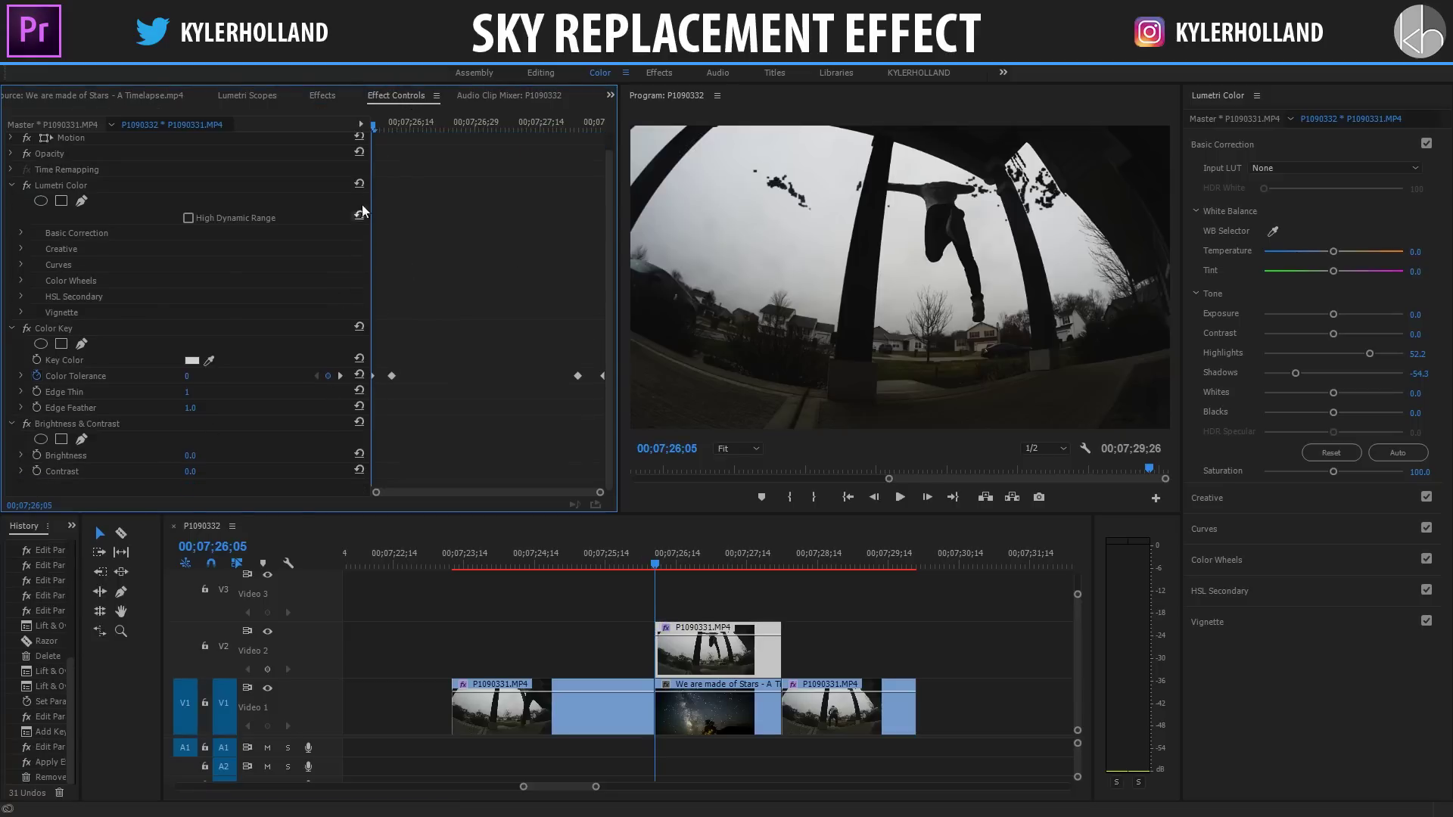
click(36, 456)
click(36, 470)
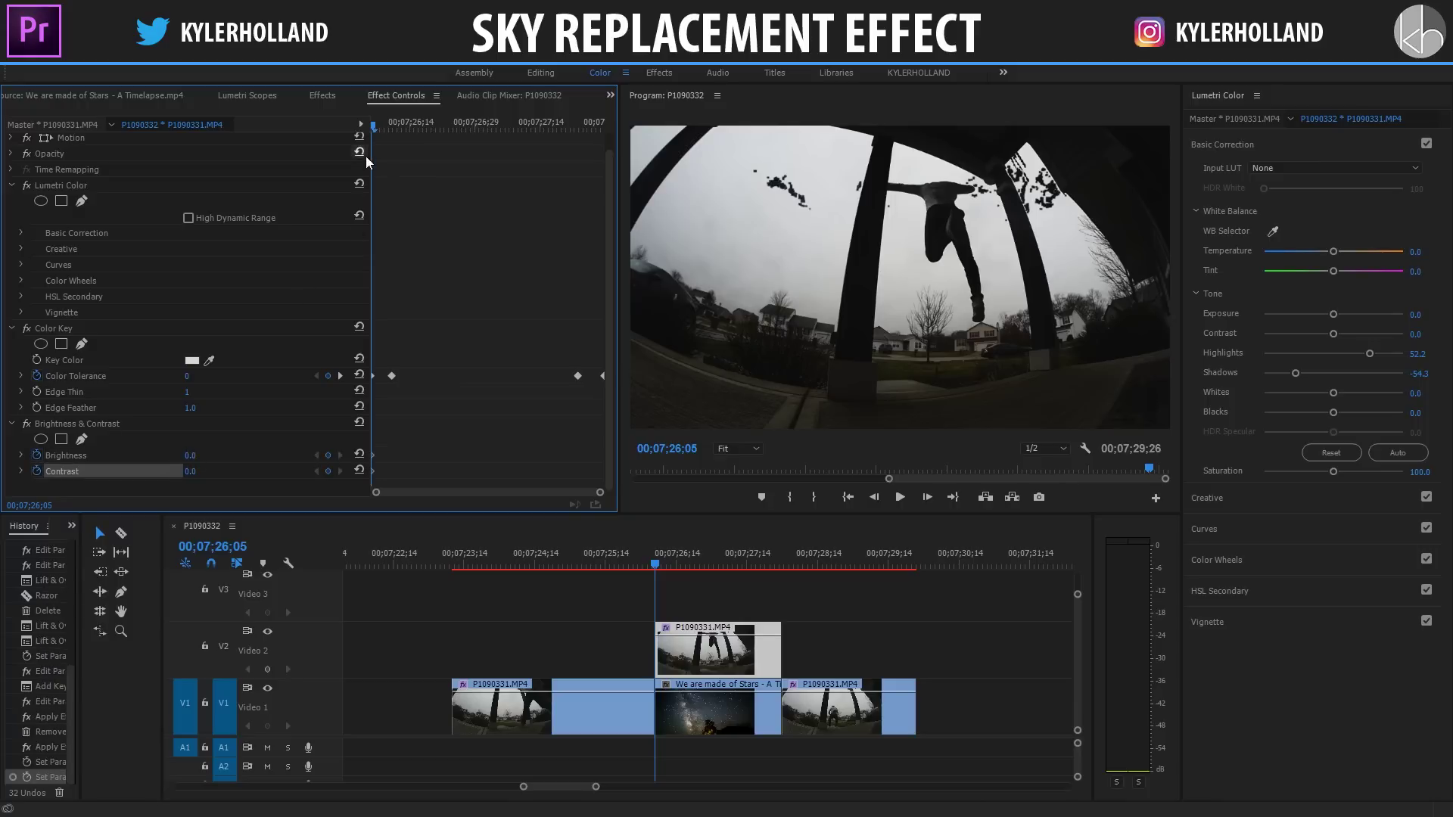
- Set Brightness -10 and Contrast 10 at 26;10, holding them with keyframes at 27;23
click(341, 376)
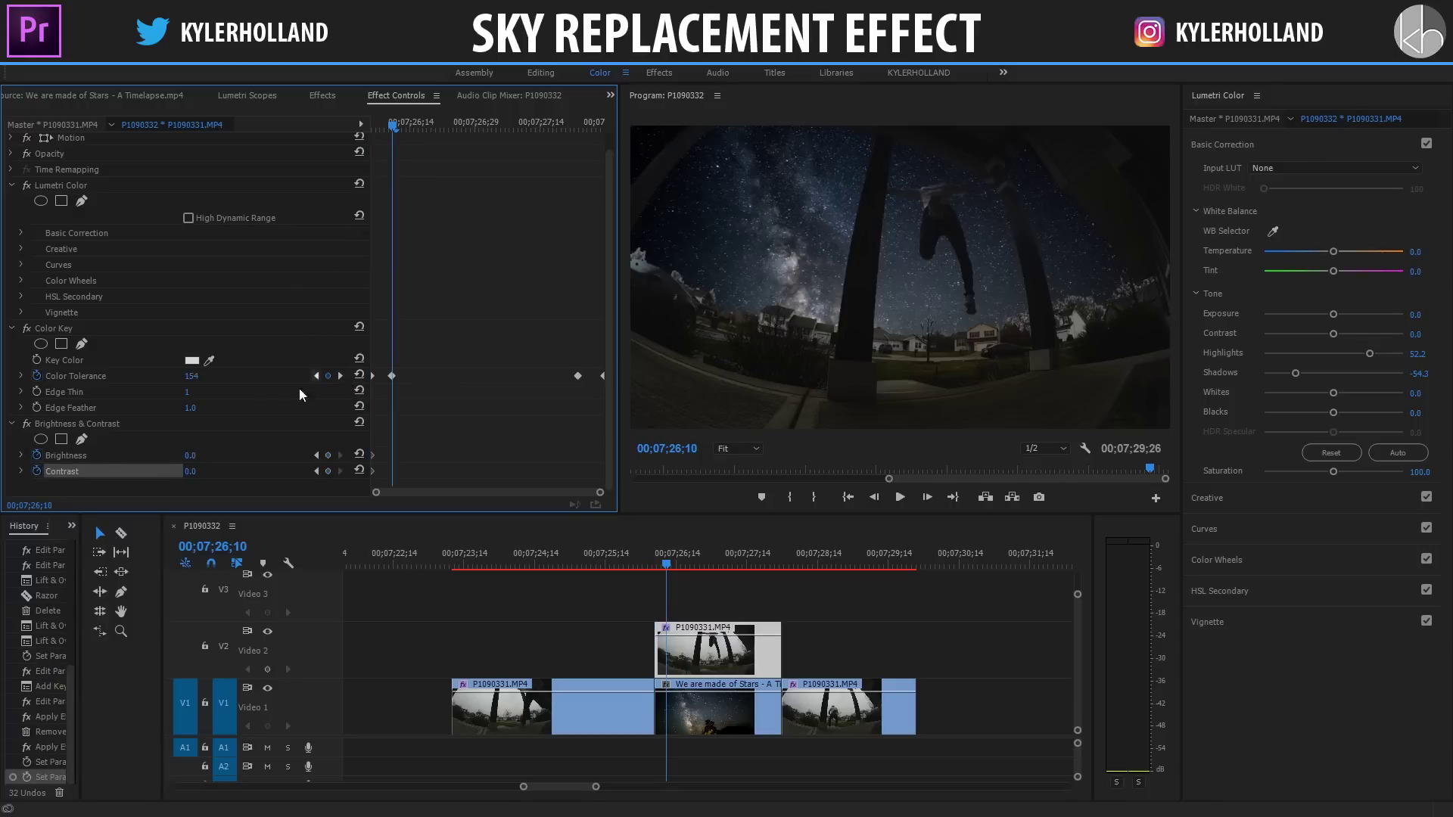
click(193, 456)
text(-10)
key(Return)
click(194, 472)
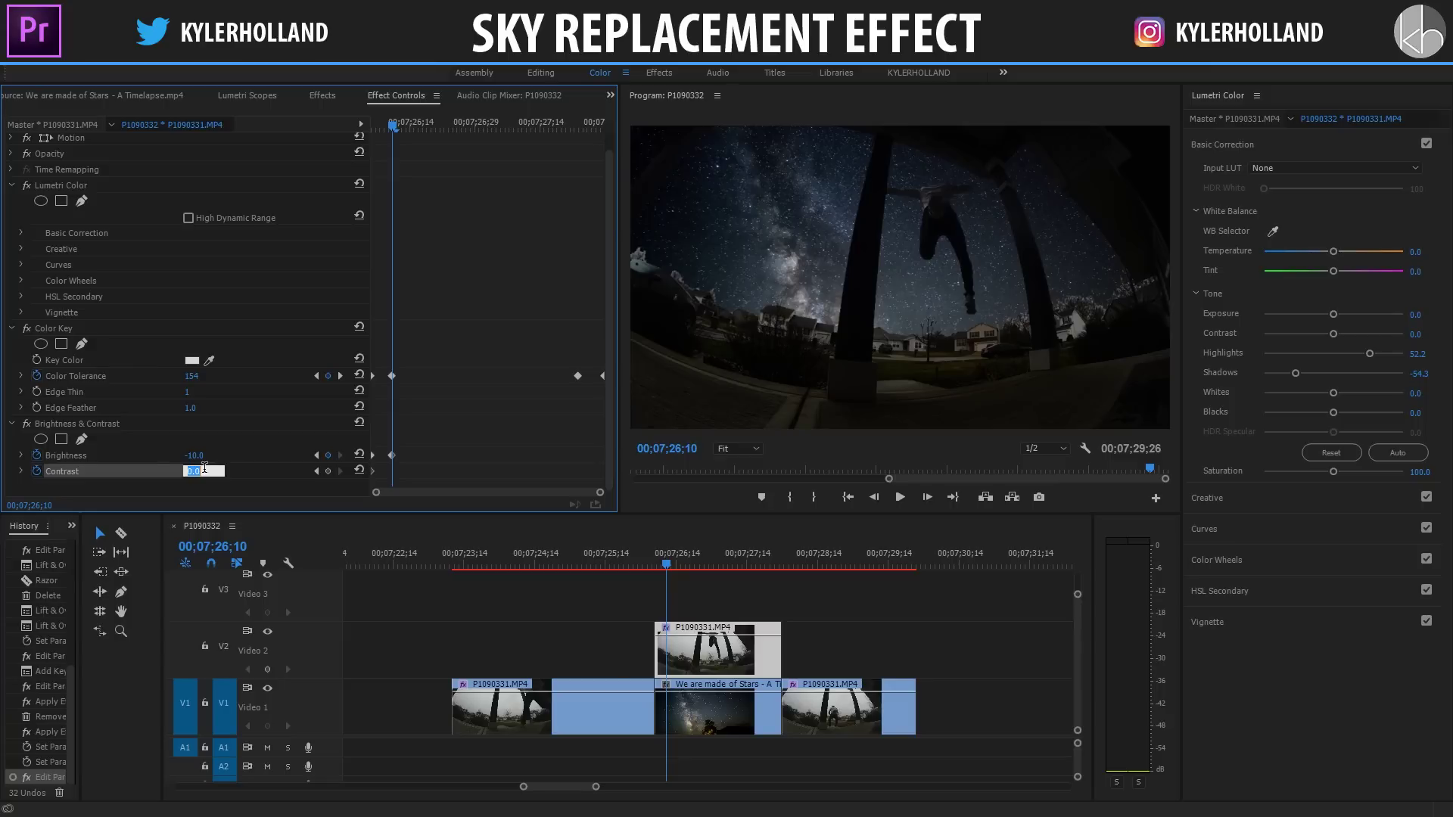
text(10)
key(Return)
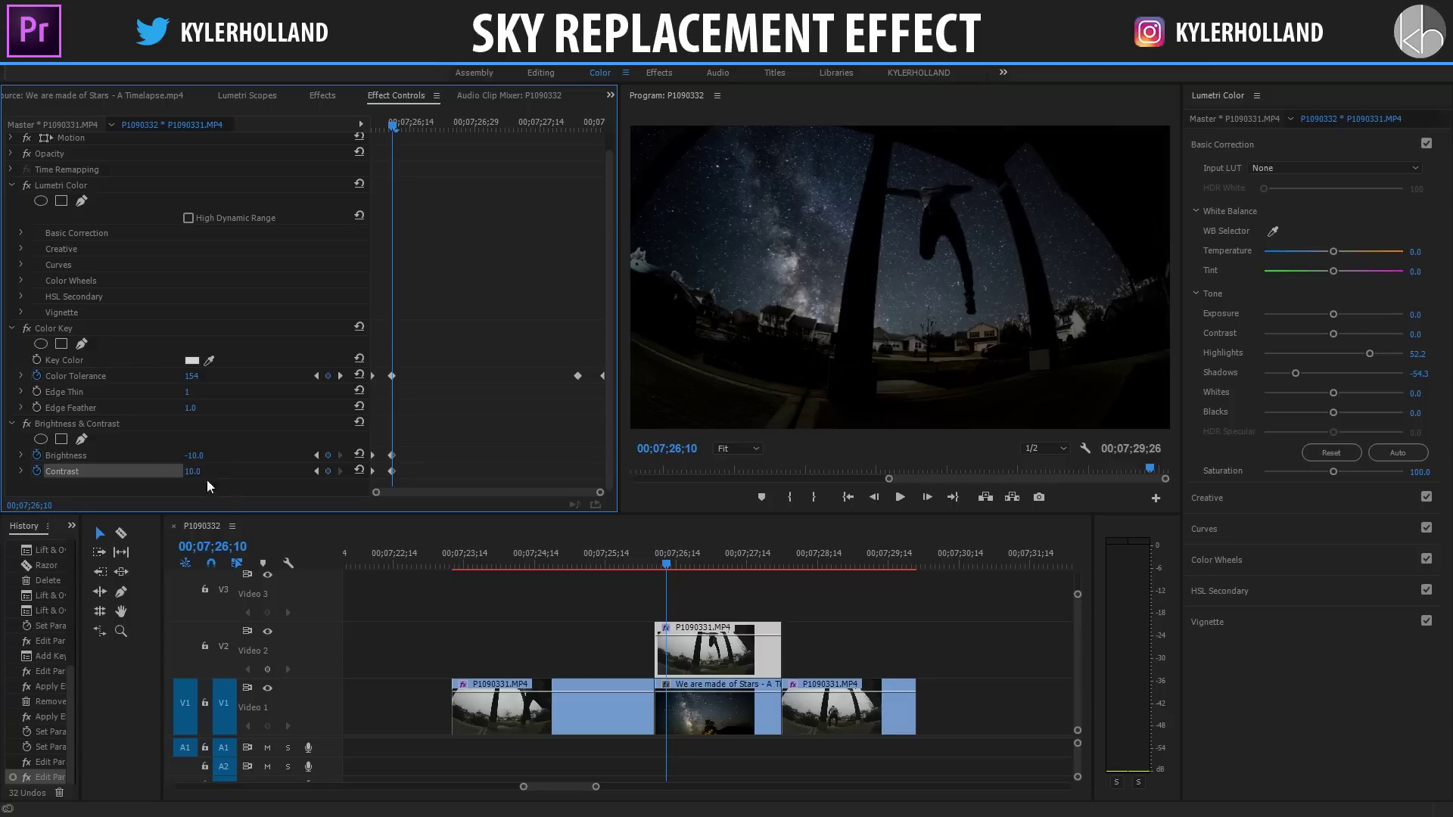
click(341, 375)
click(327, 471)
click(328, 455)
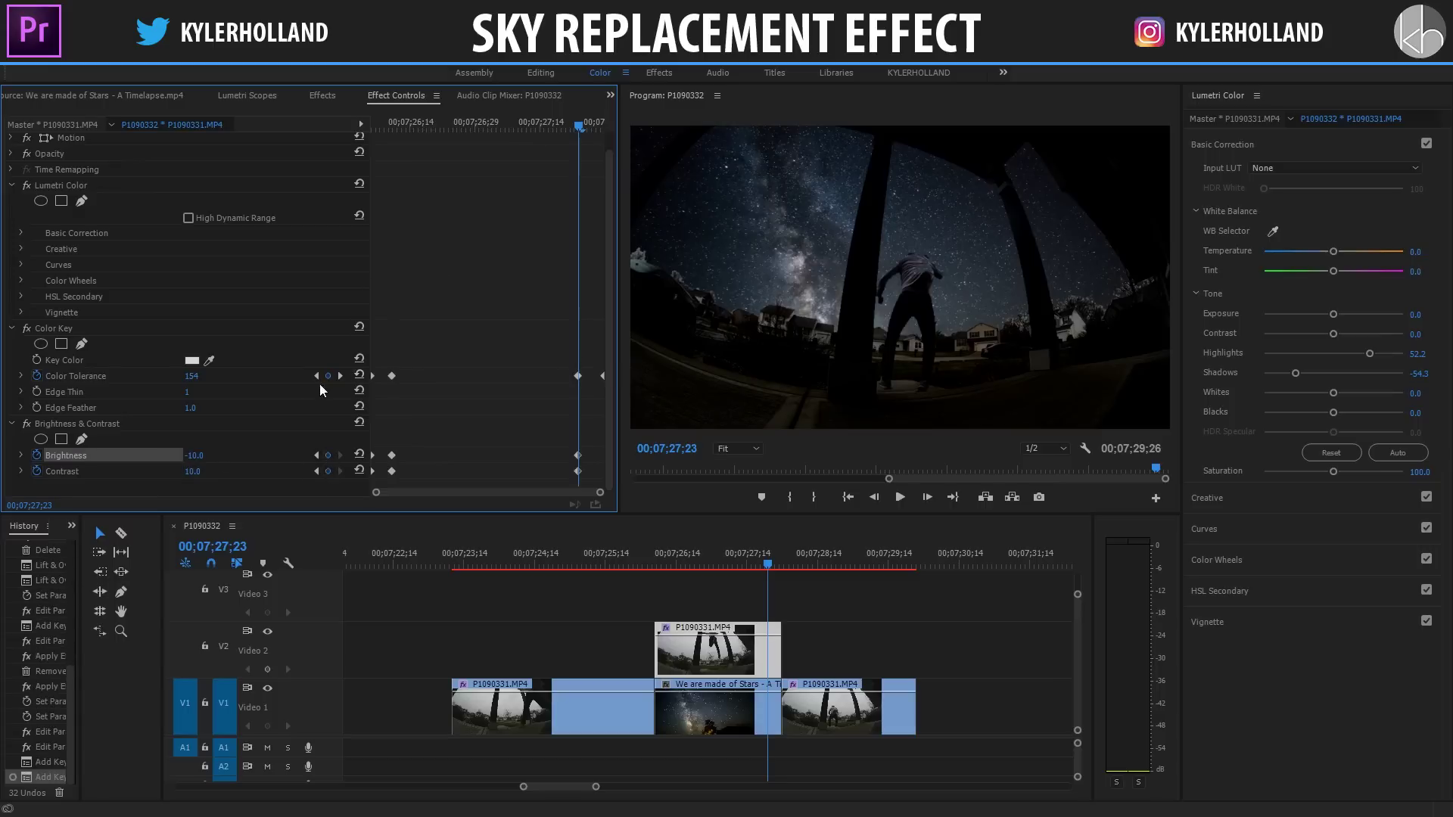
- Return Brightness and Contrast to 0 at the final frame 27;29
click(339, 376)
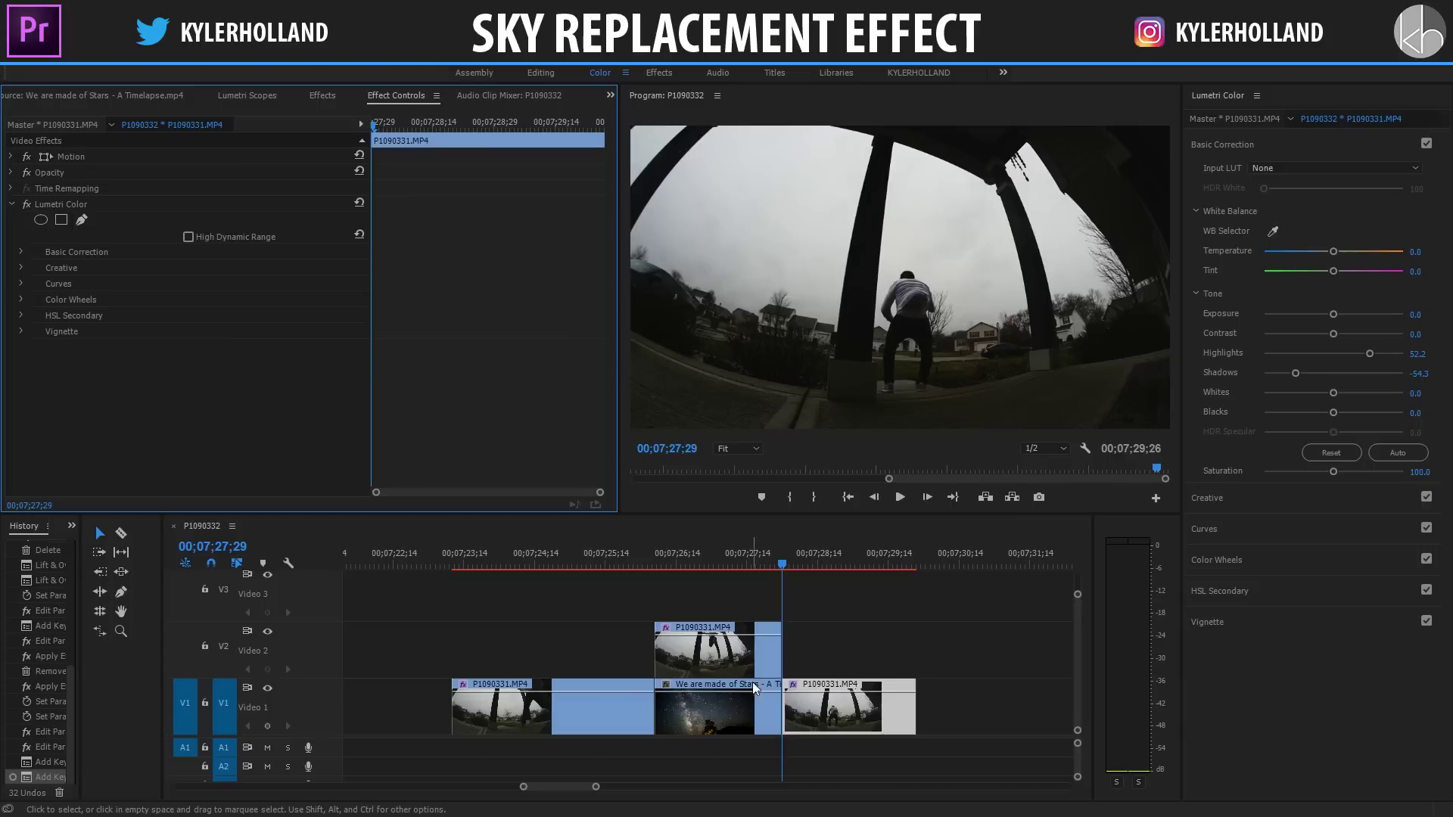
click(550, 537)
scroll(415, 421, down, 1)
click(200, 454)
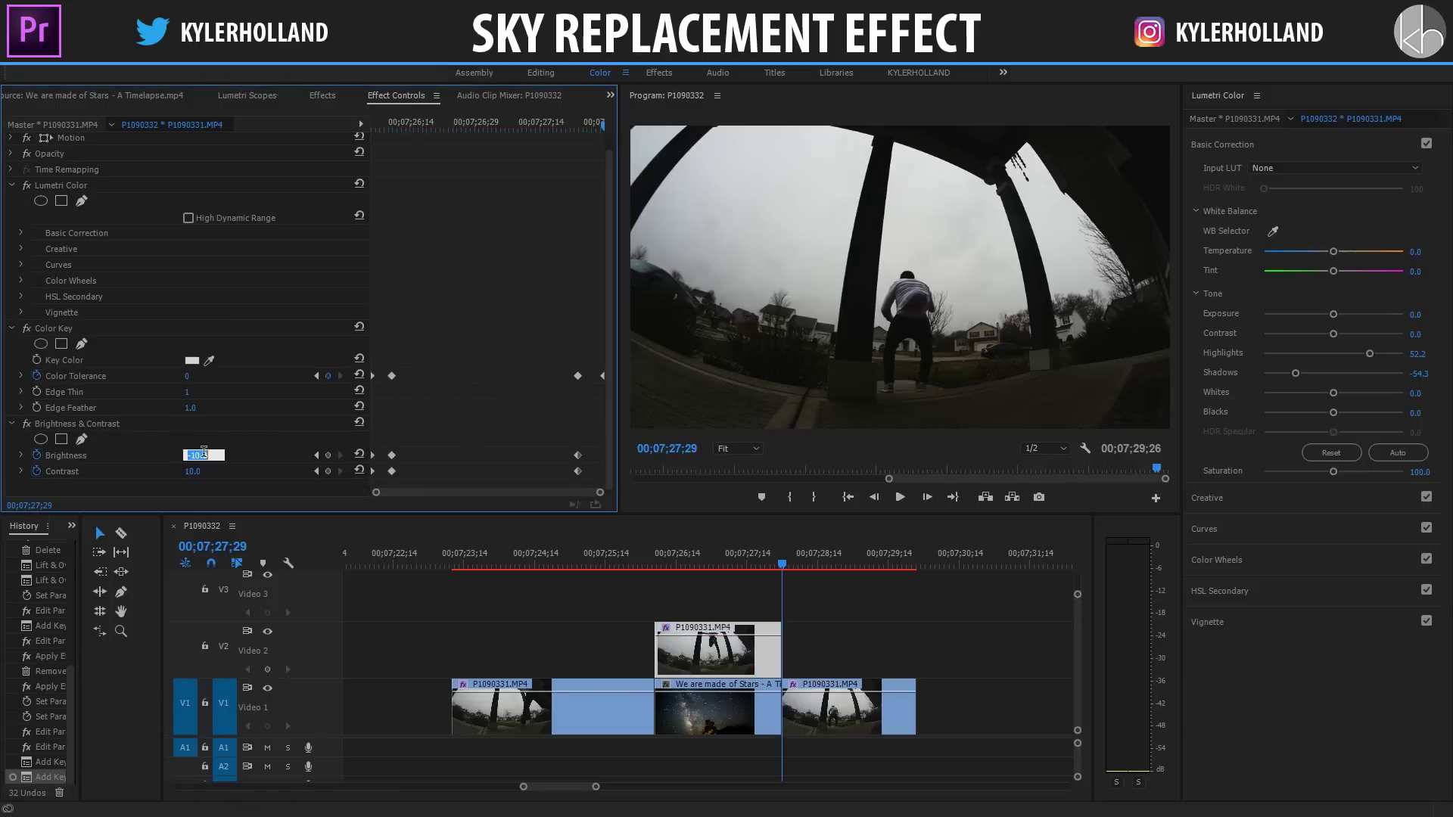
text(0)
key(Return)
click(203, 471)
text(0)
key(Return)
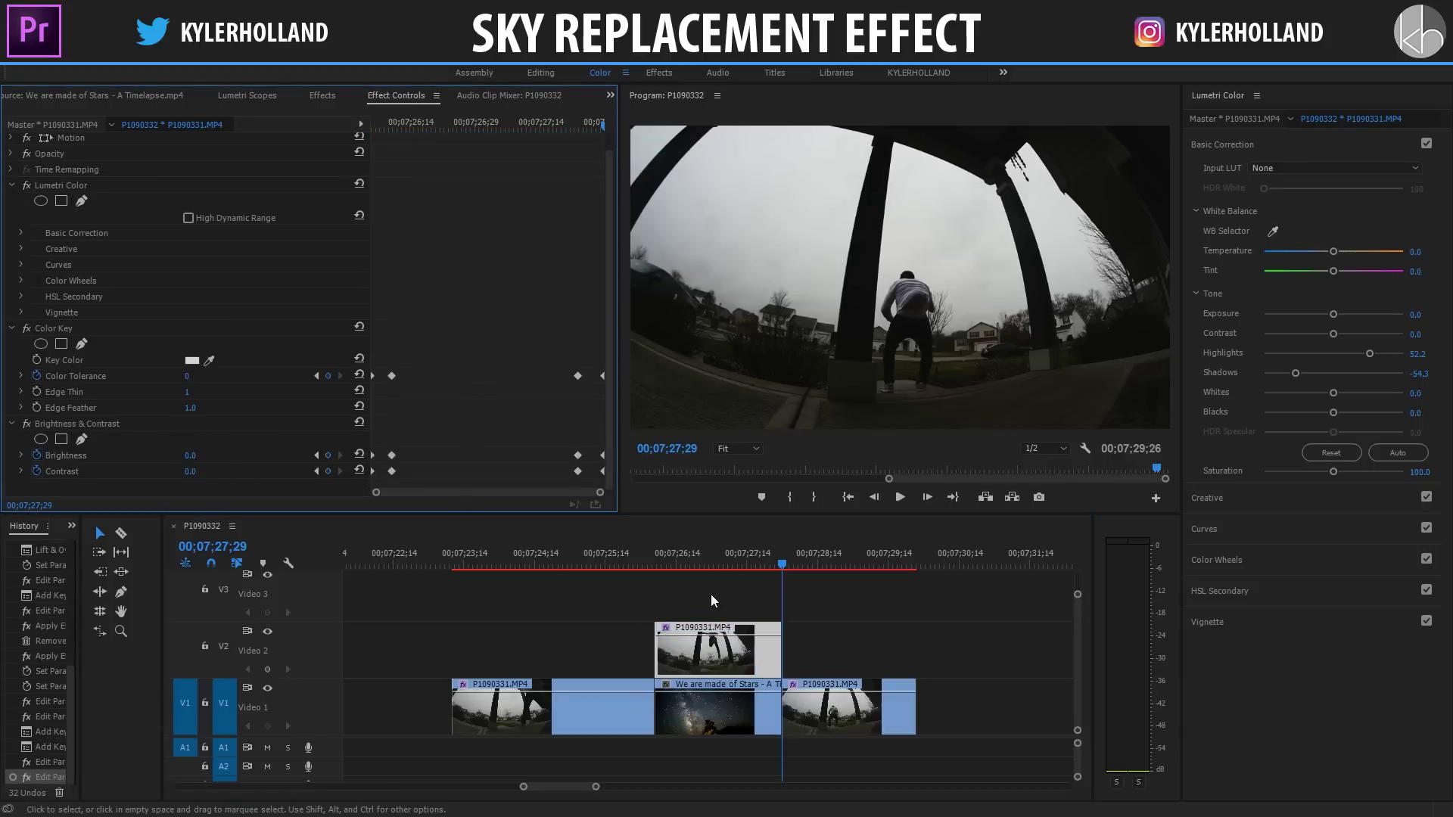
drag(603, 551, 510, 560)
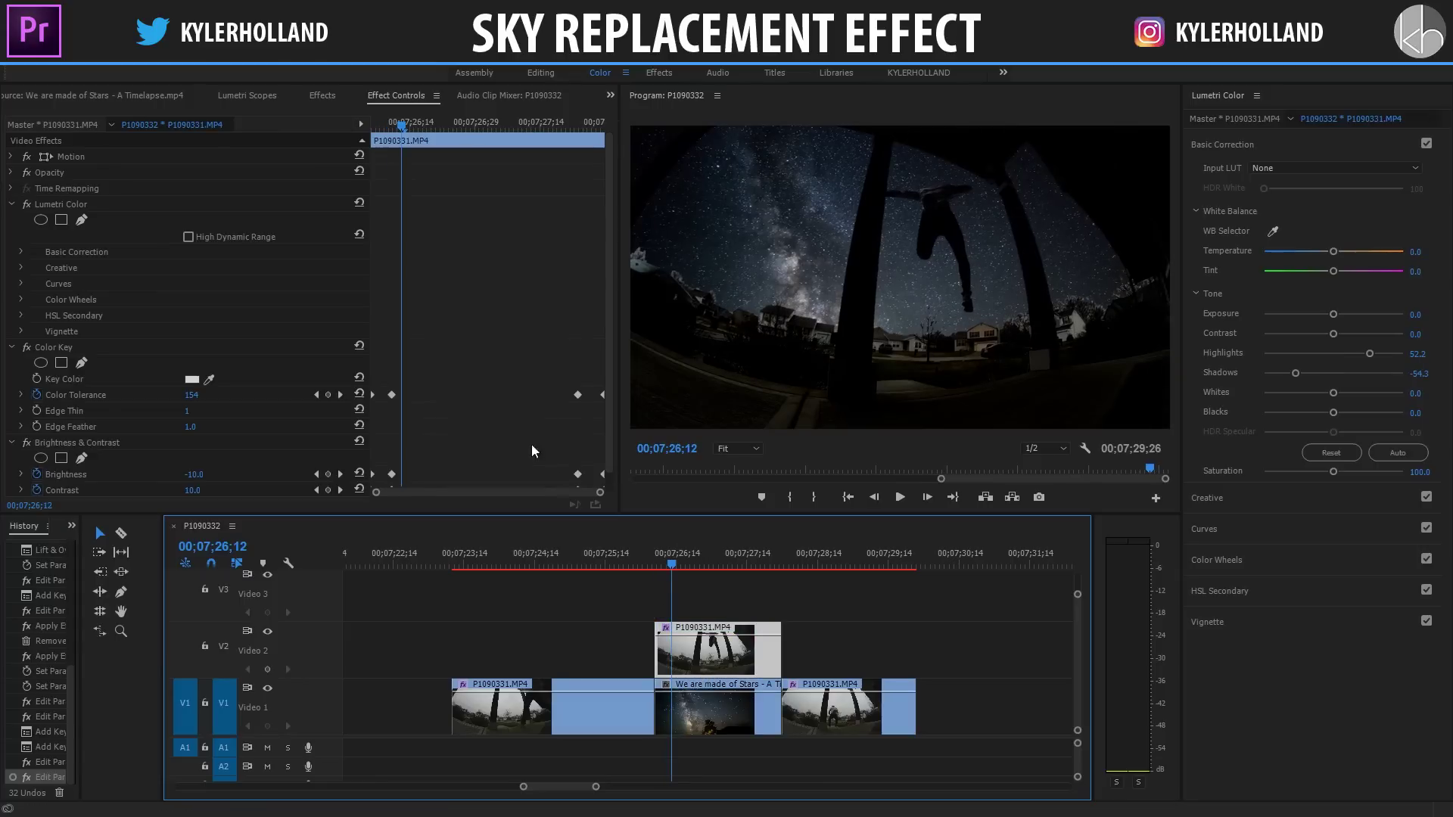
- Set Brightness to 1 at 26;12 and back to -10 at 26;22, then replay the flicker
scroll(493, 326, down, 1)
click(197, 455)
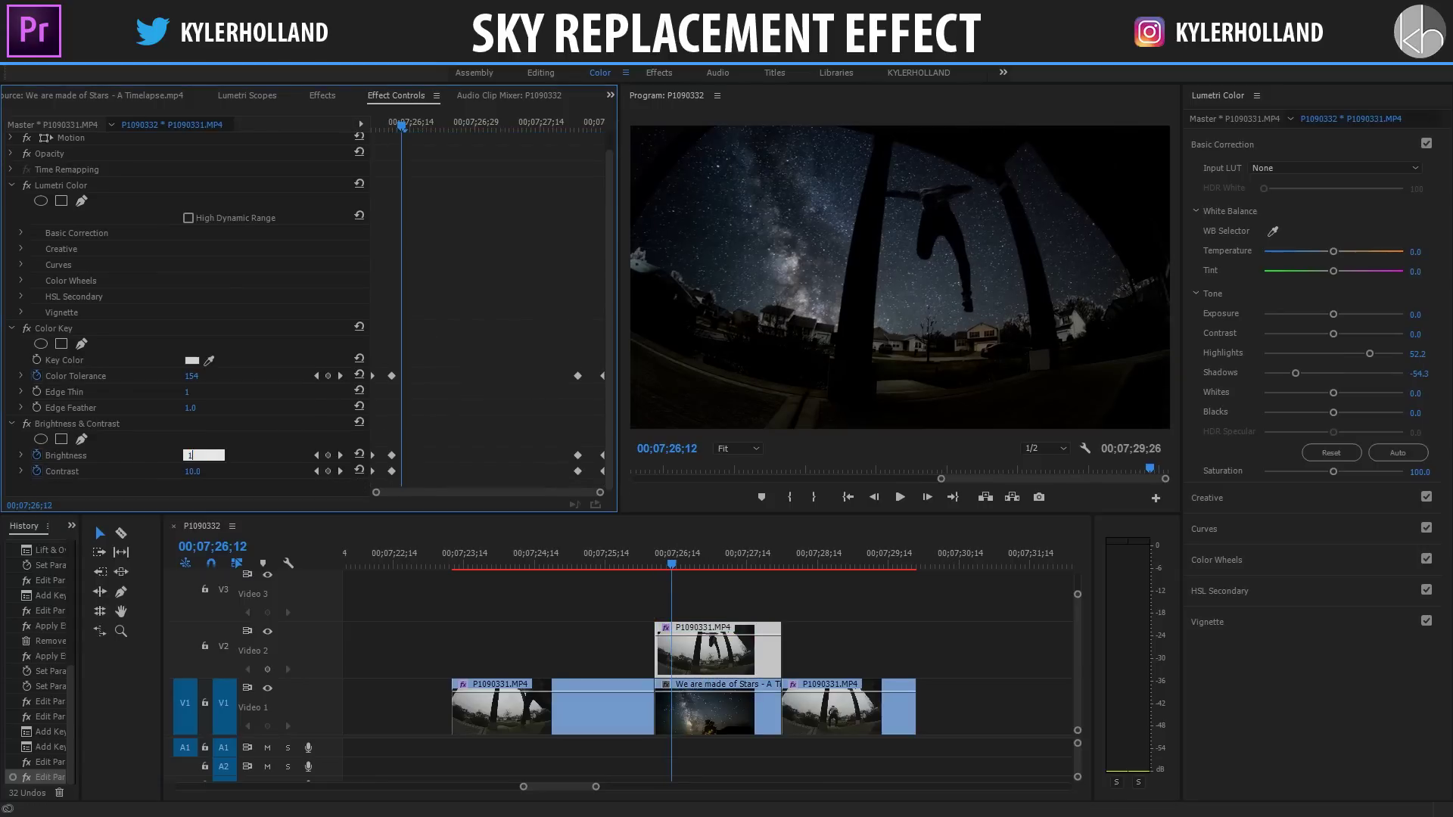
text(1)
key(Return)
key(space)
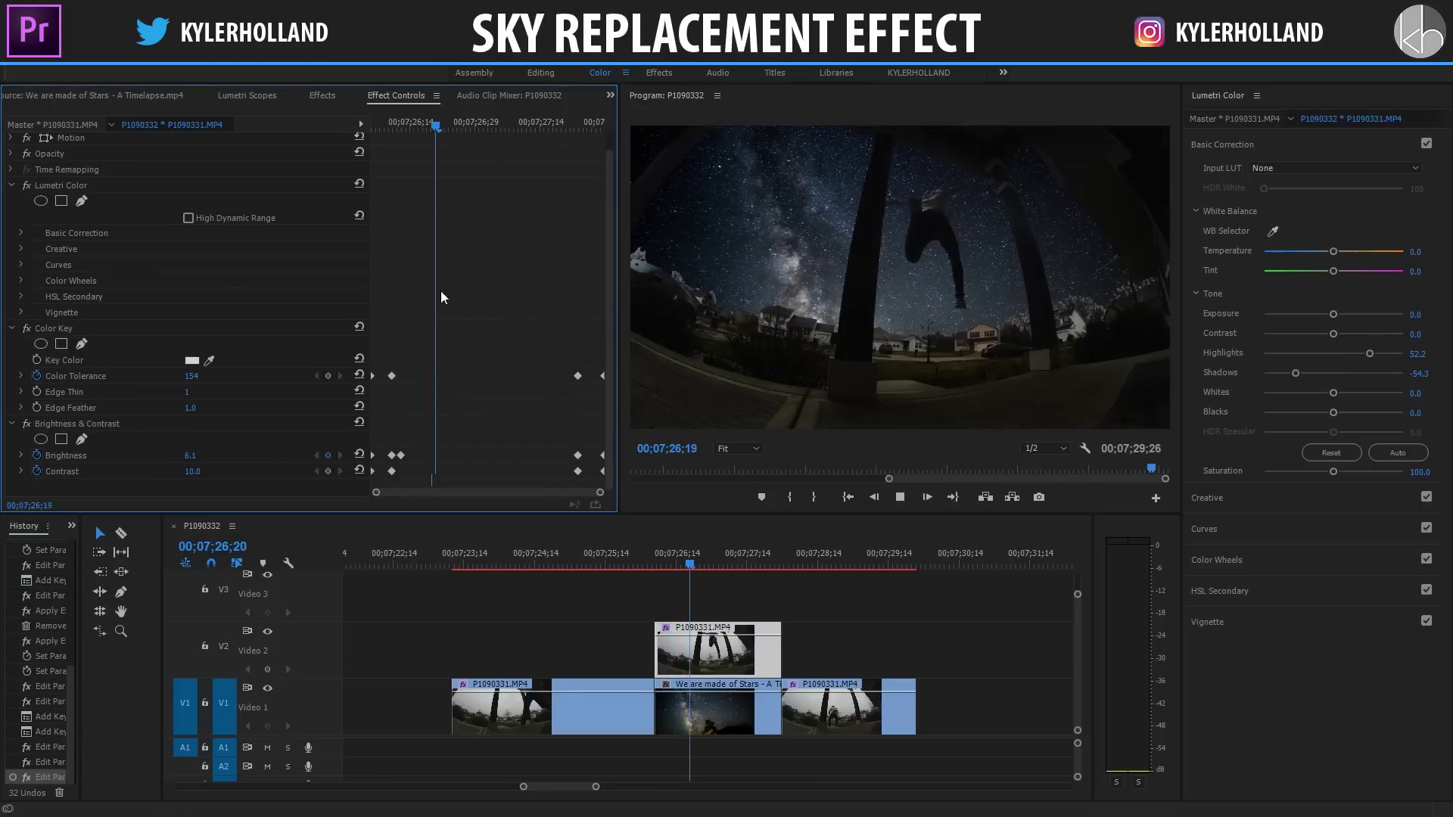
key(space)
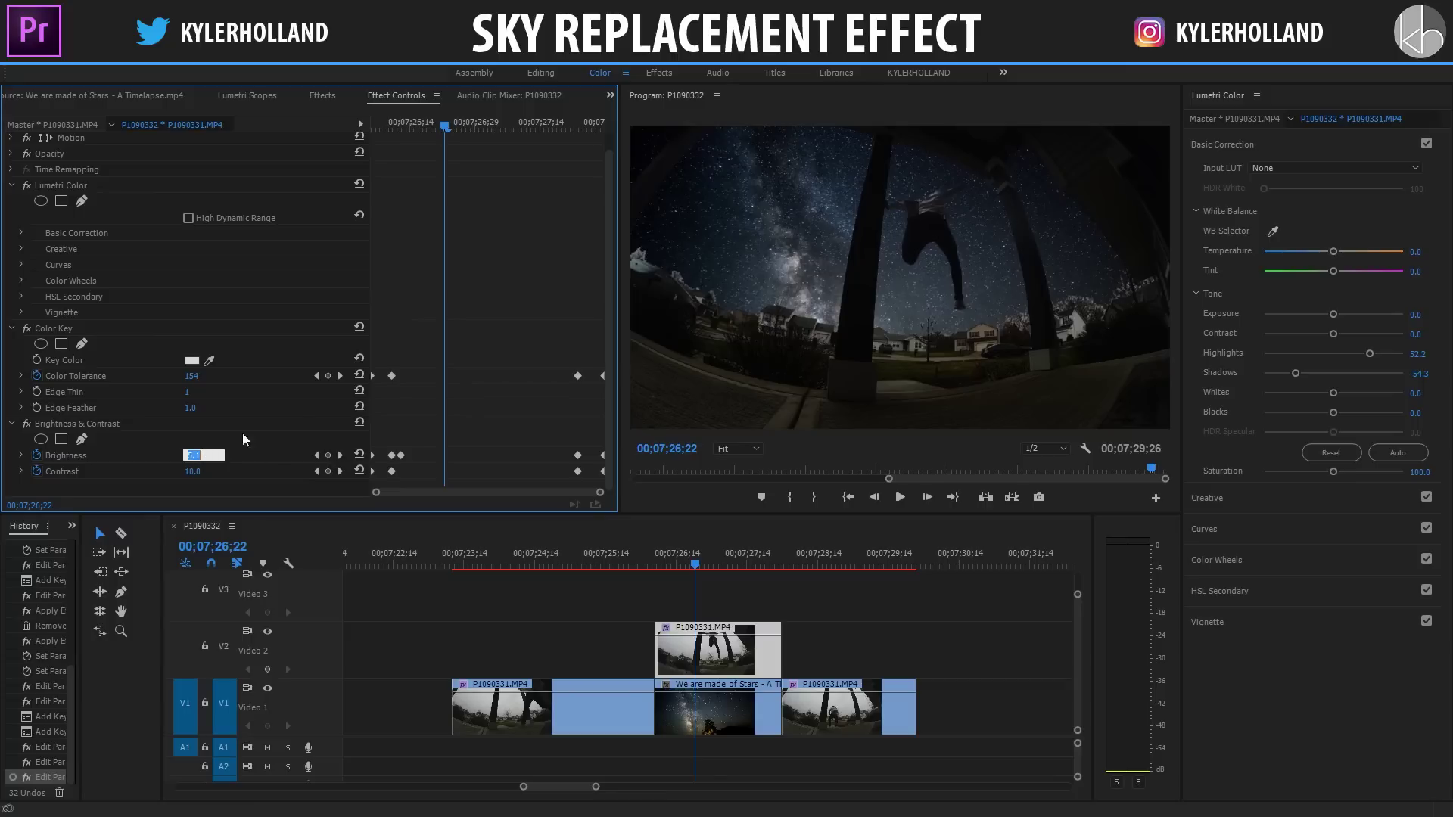
text(-10)
key(Return)
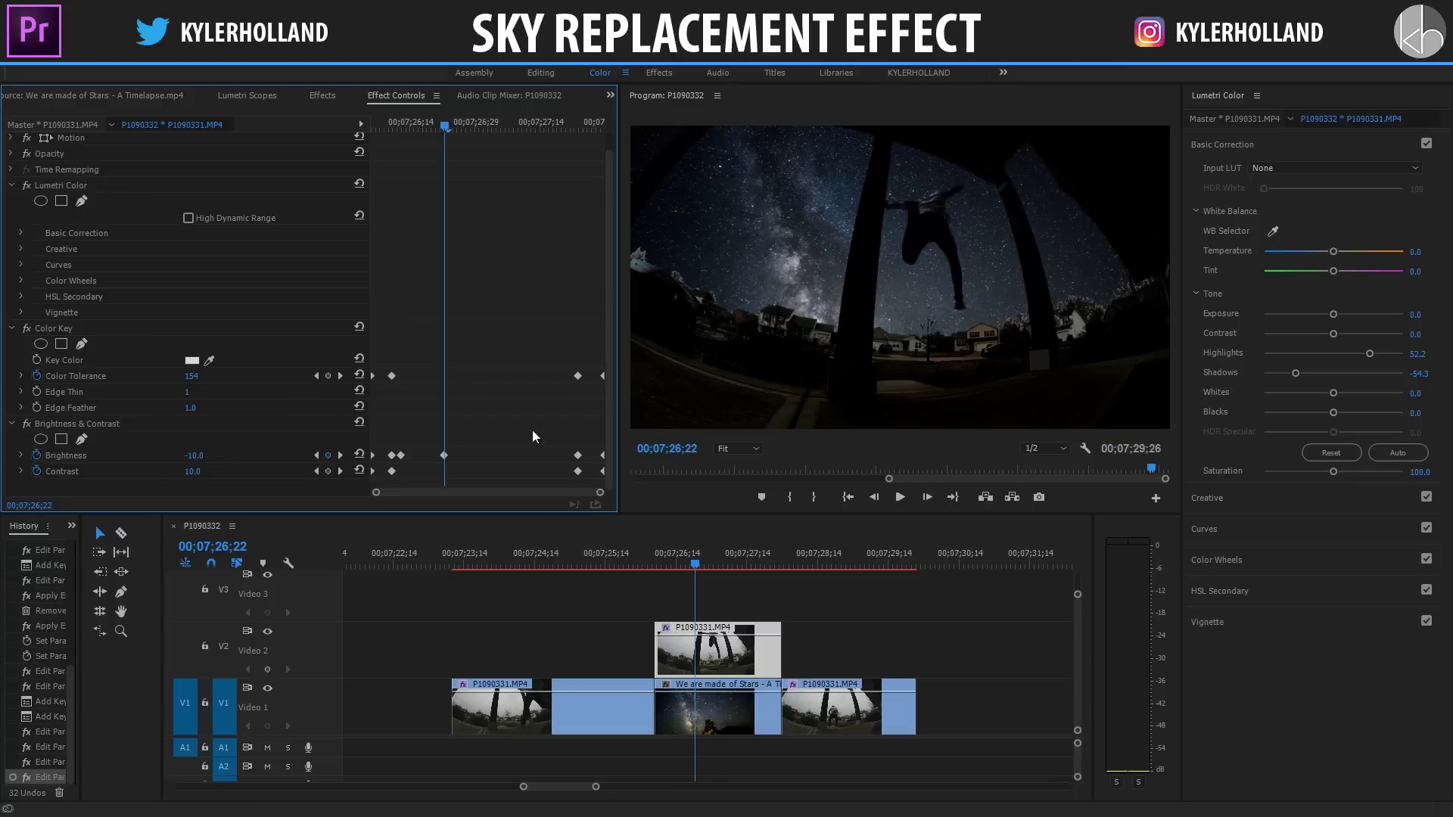
drag(674, 554, 648, 545)
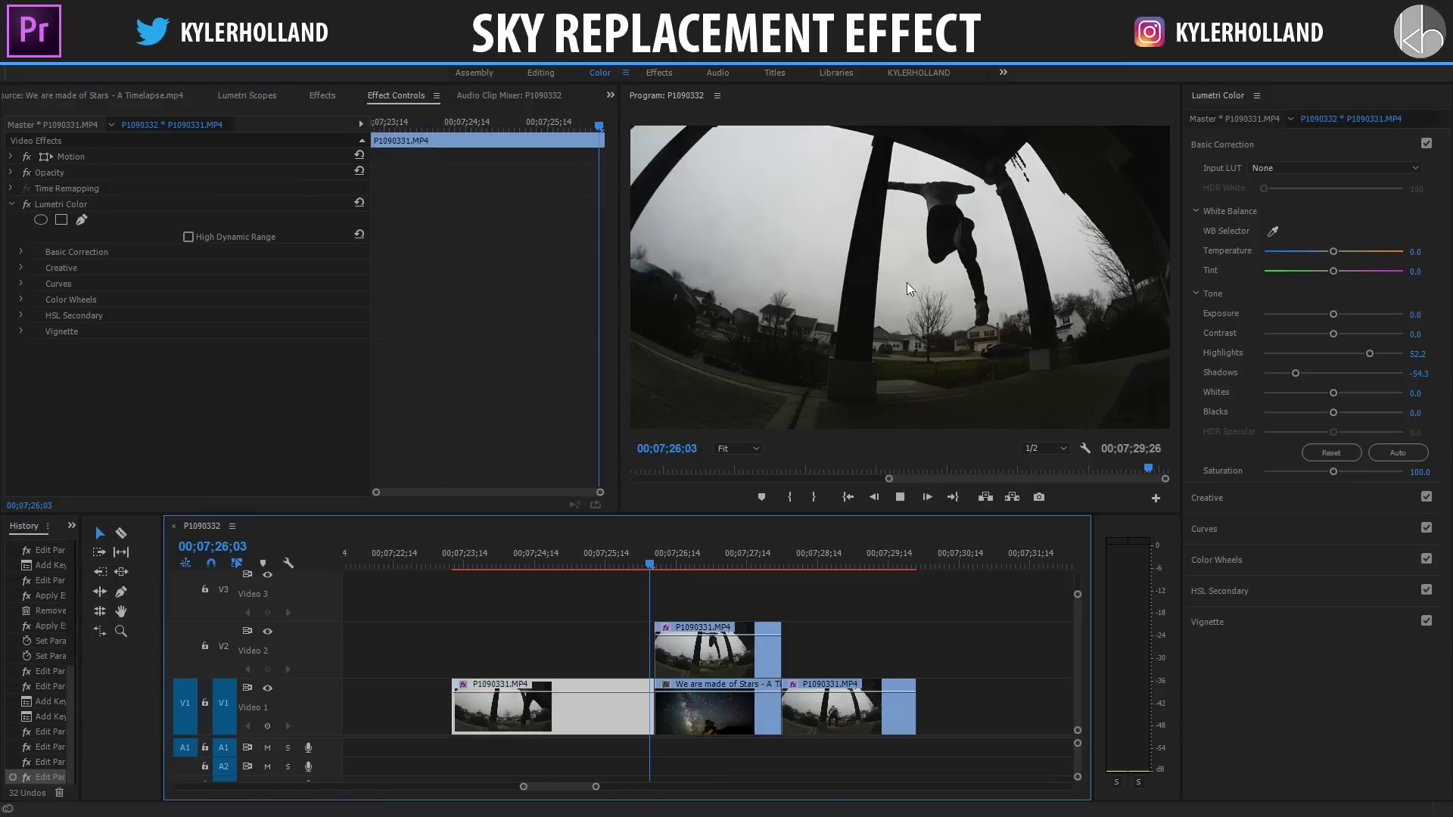
key(space)
key(space)
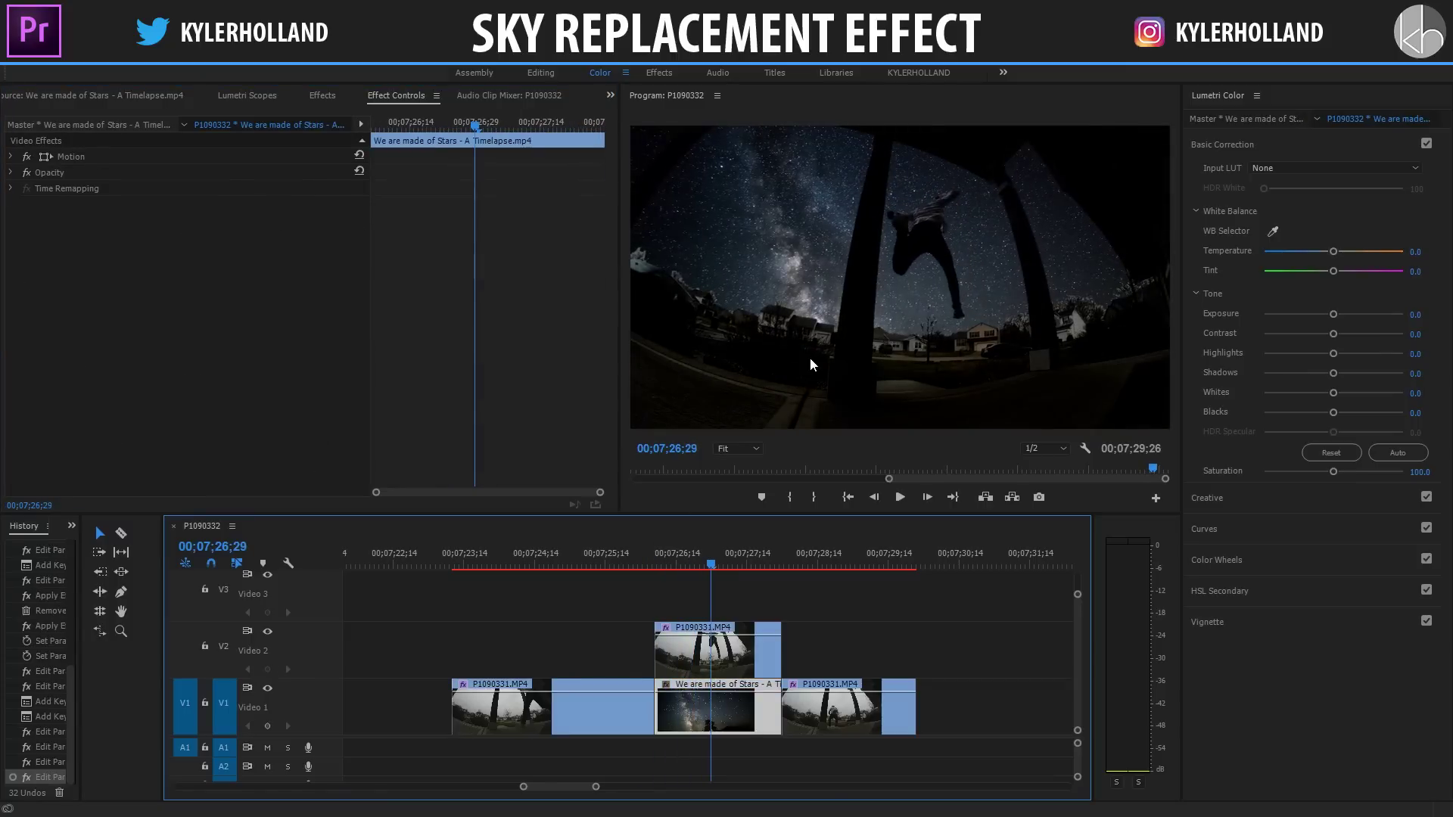